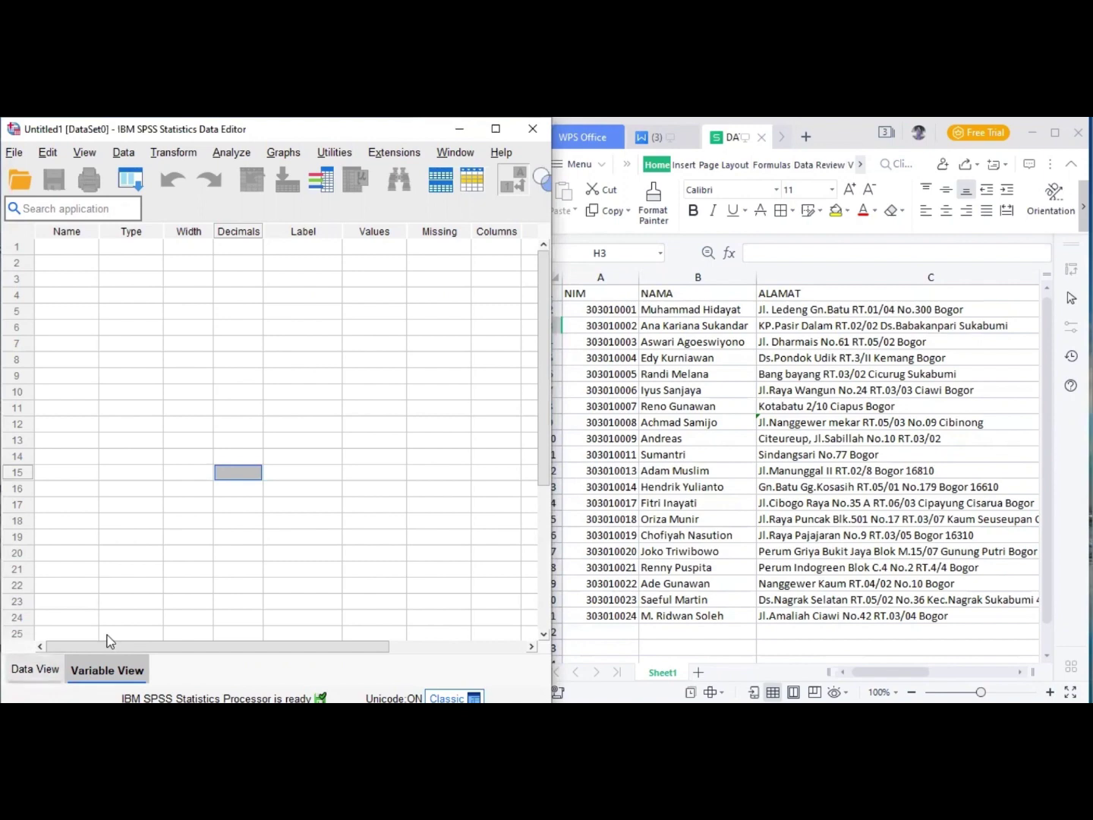
# Define the first three variables in the variable list, naming them NIM, NAMA and ALAMAT
pyautogui.hotkey('ctrl', 't')
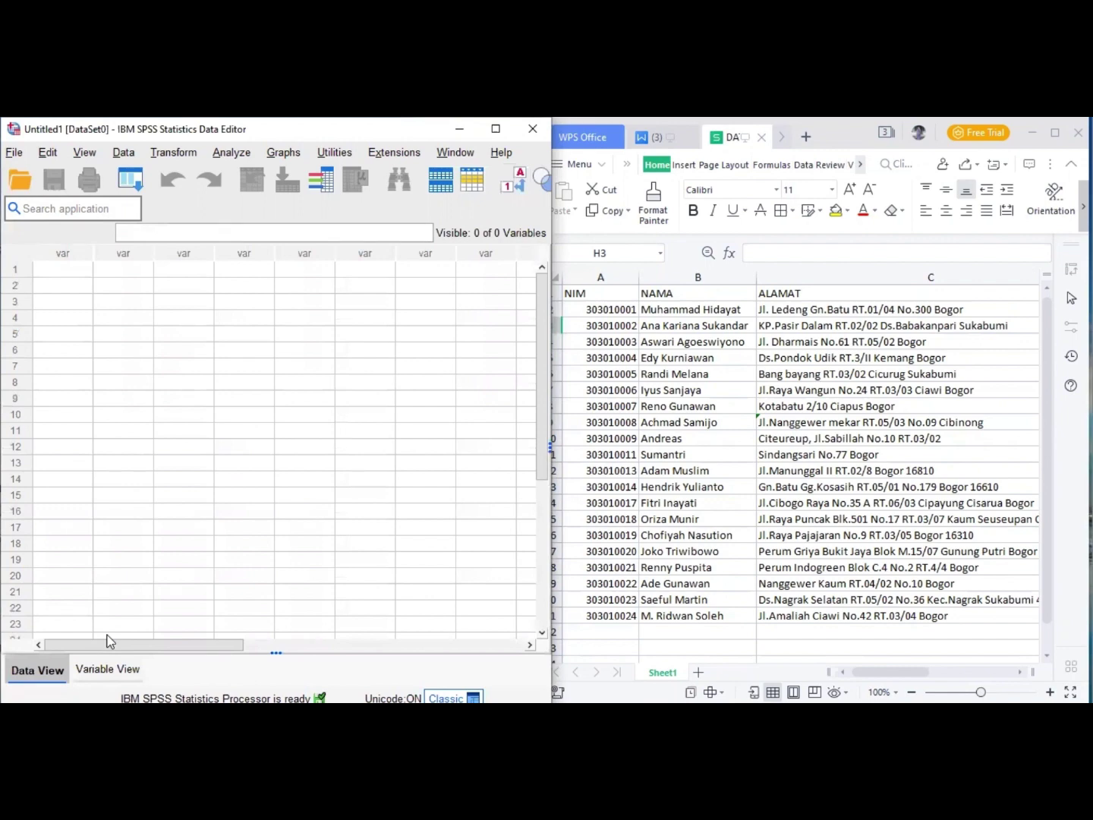
pyautogui.hotkey('ctrl', 't')
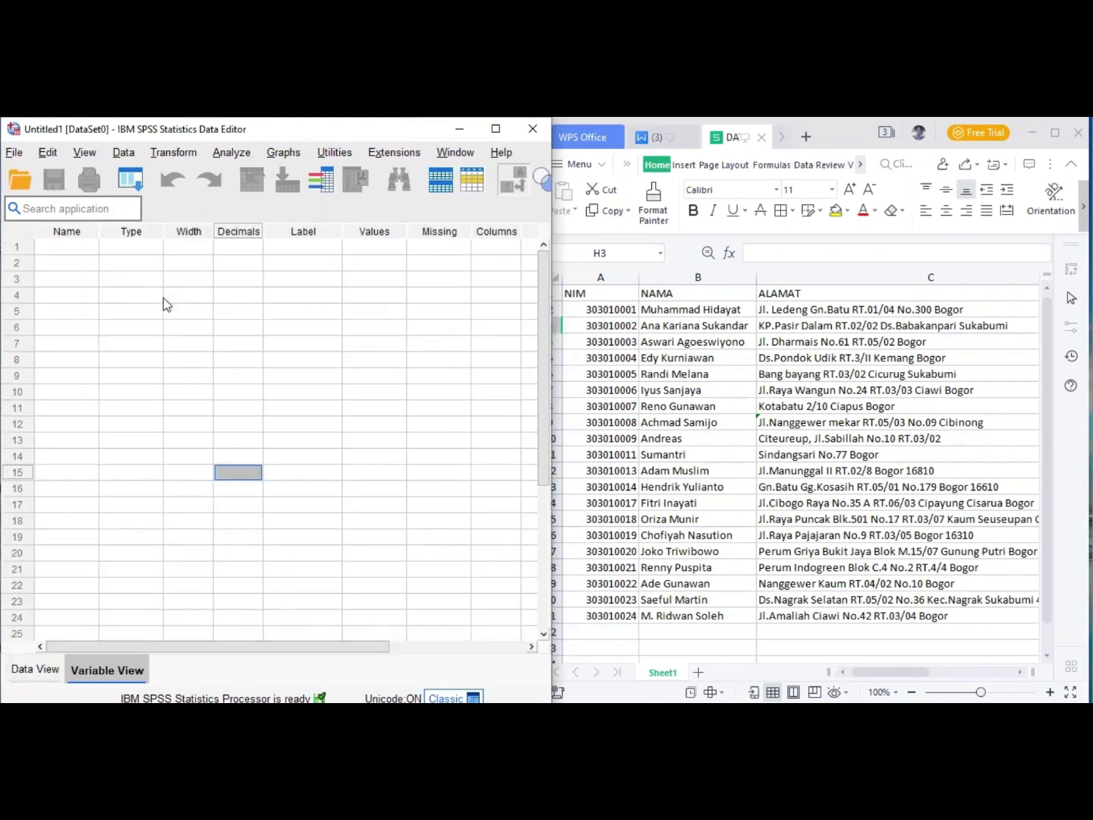
pyautogui.click(69, 246)
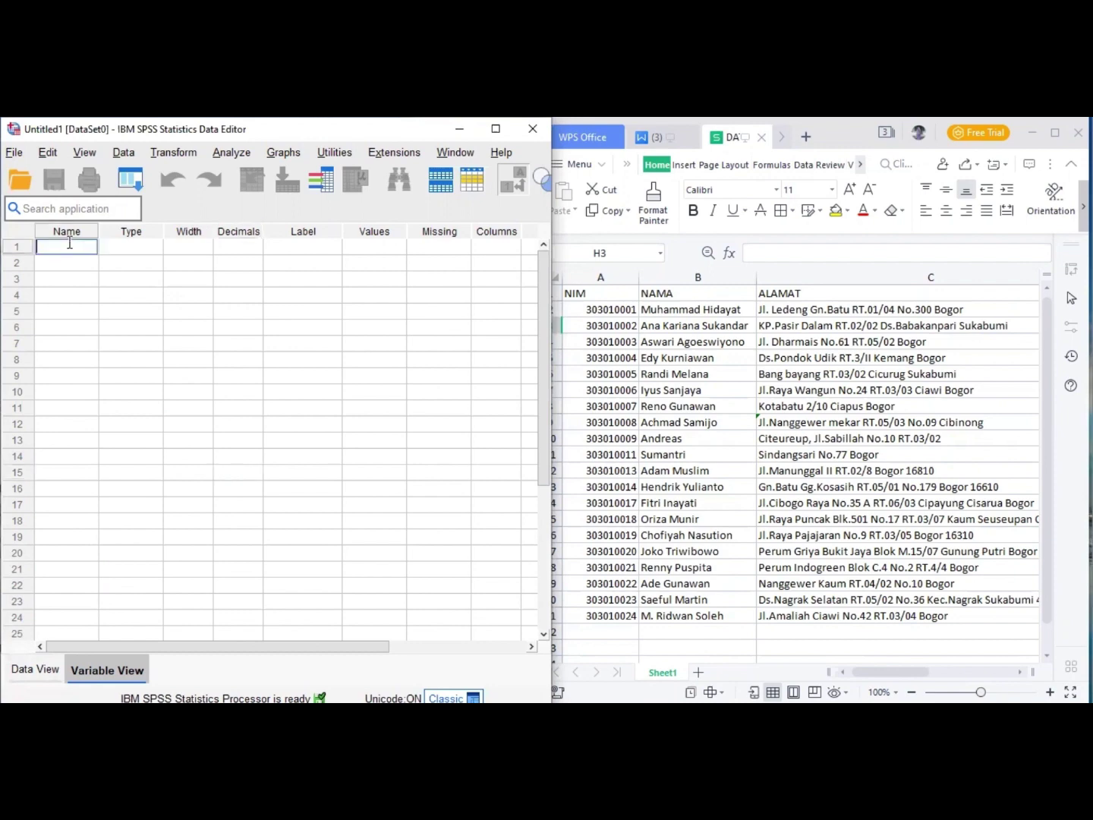
pyautogui.write('NIM')
pyautogui.press('Return')
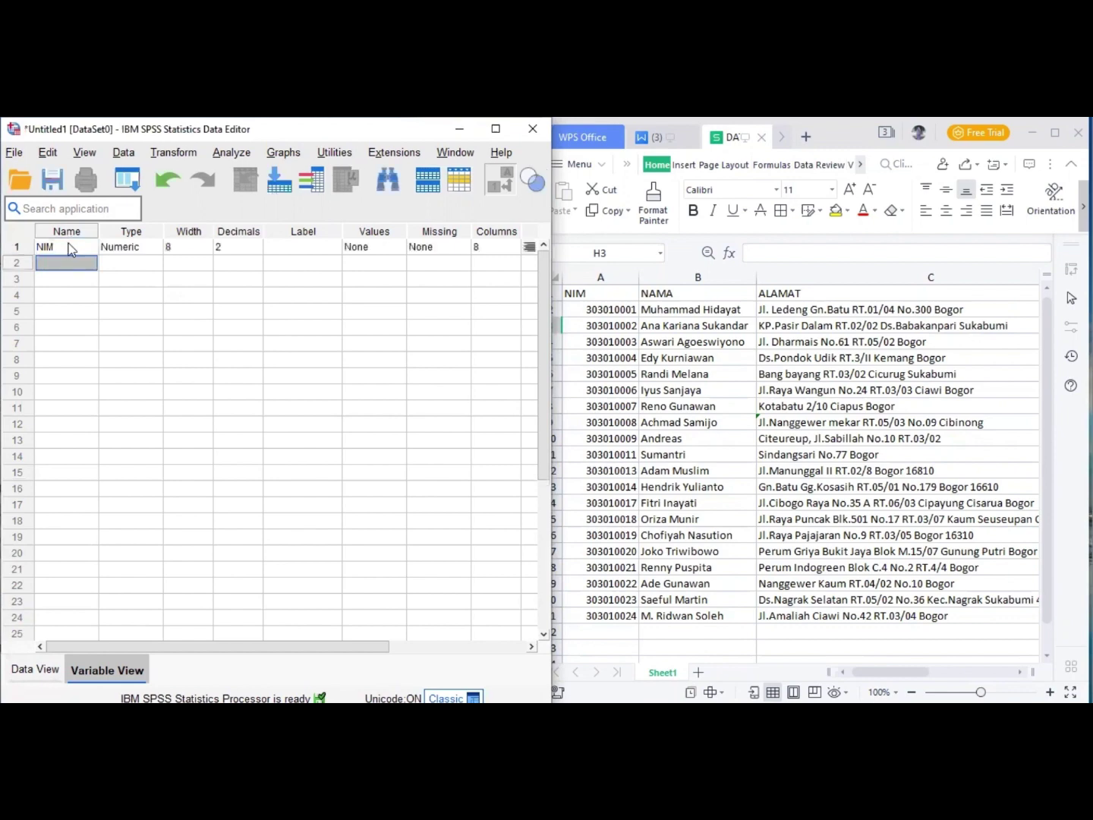
pyautogui.write('NAMA')
pyautogui.press('Return')
pyautogui.write('ALA')
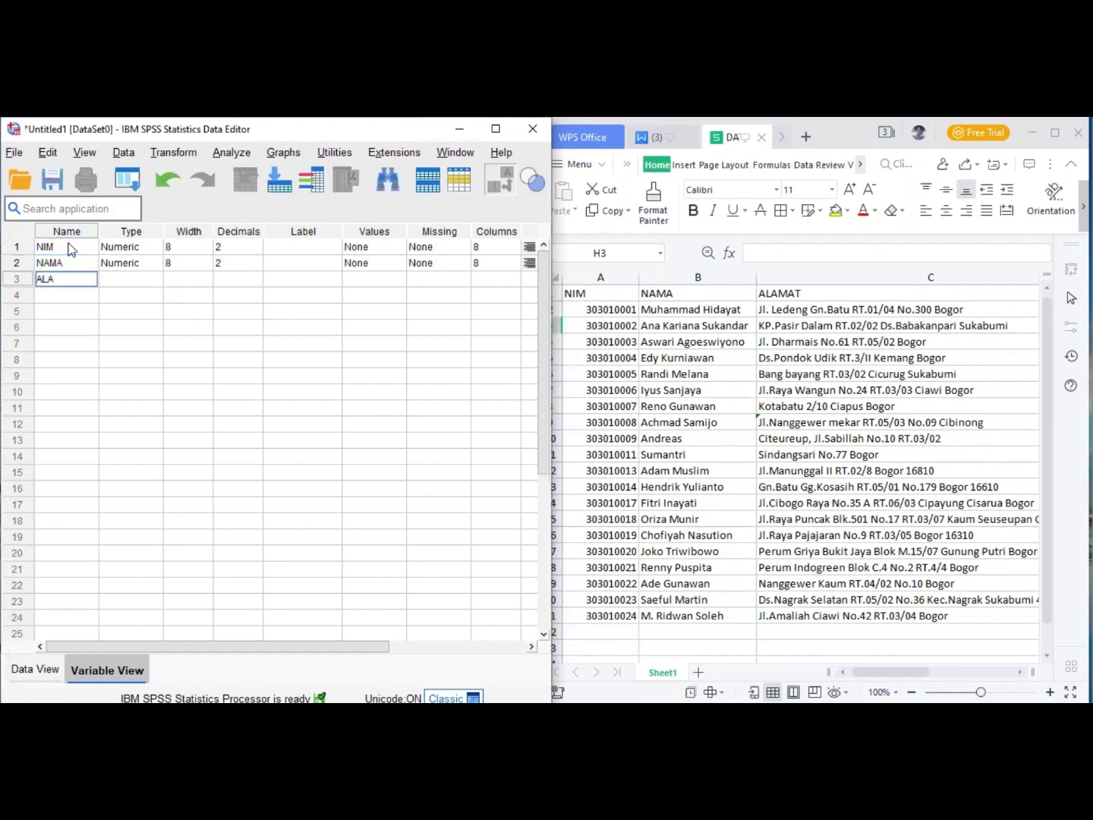
pyautogui.write('MAT')
pyautogui.press('Return')
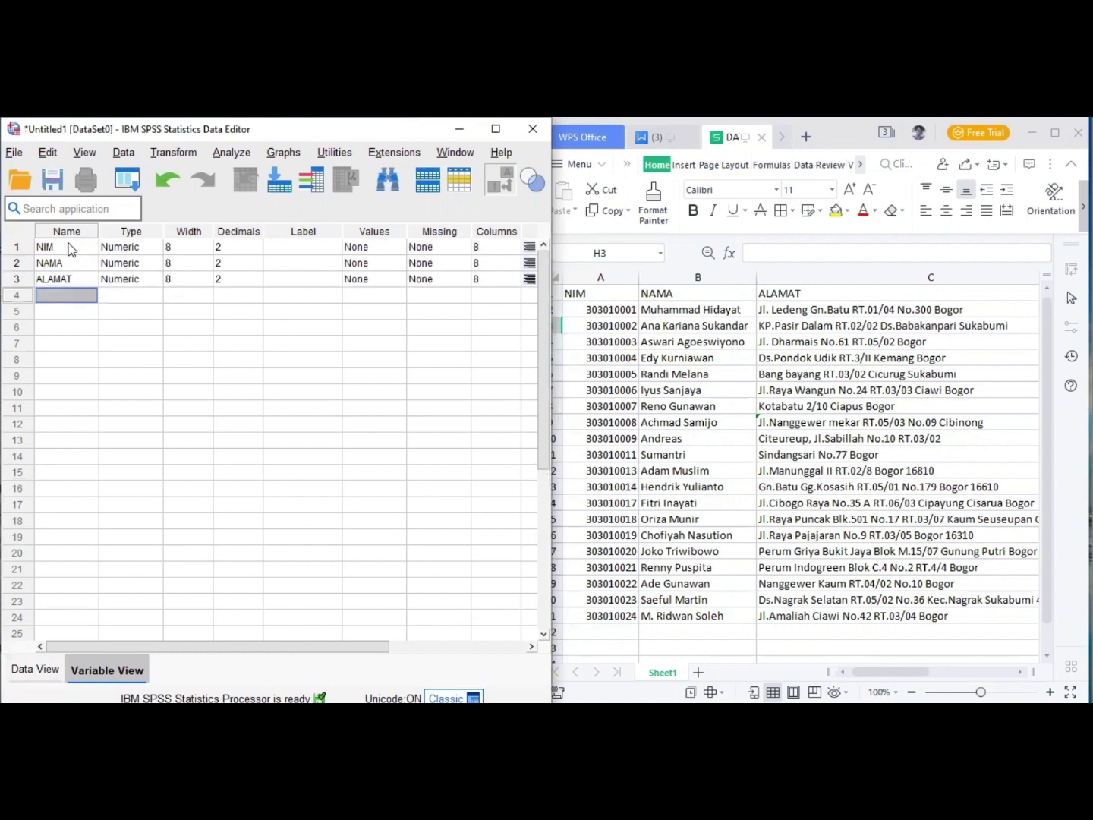
# Add three more variables below ALAMAT, named TL, USIA and AGAMA
pyautogui.write('T')
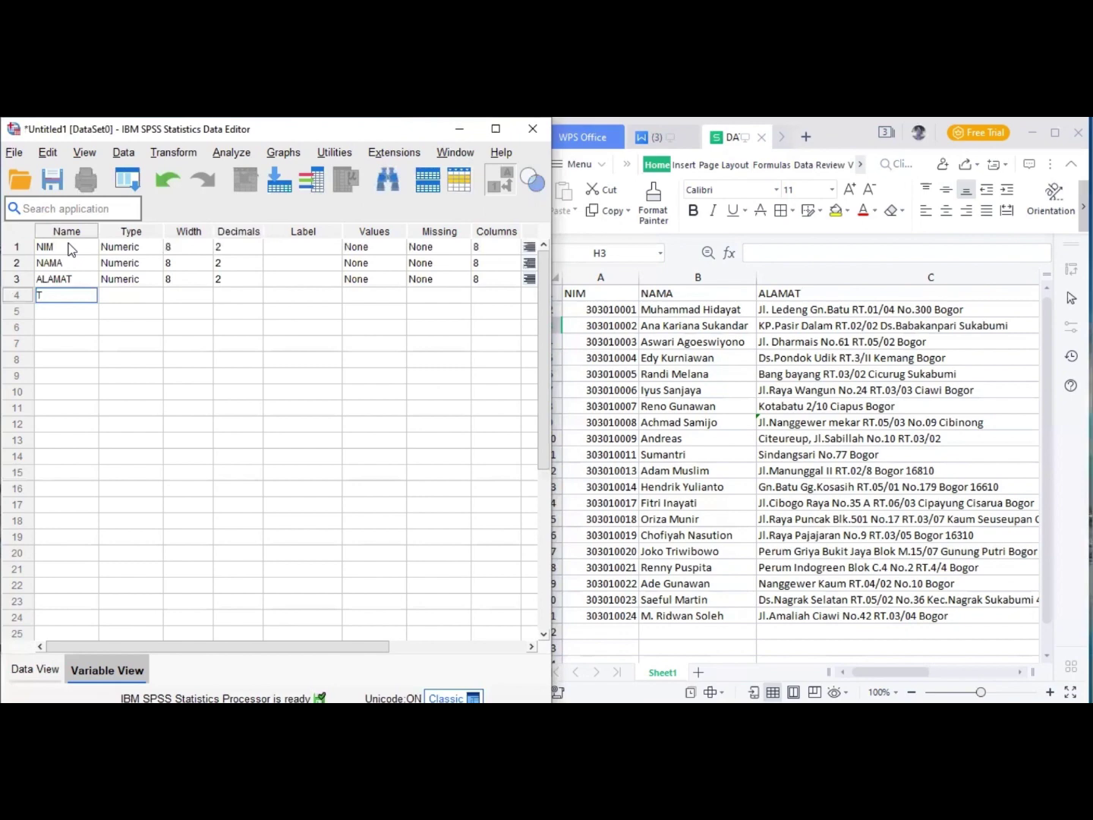
pyautogui.write('L')
pyautogui.press('Return')
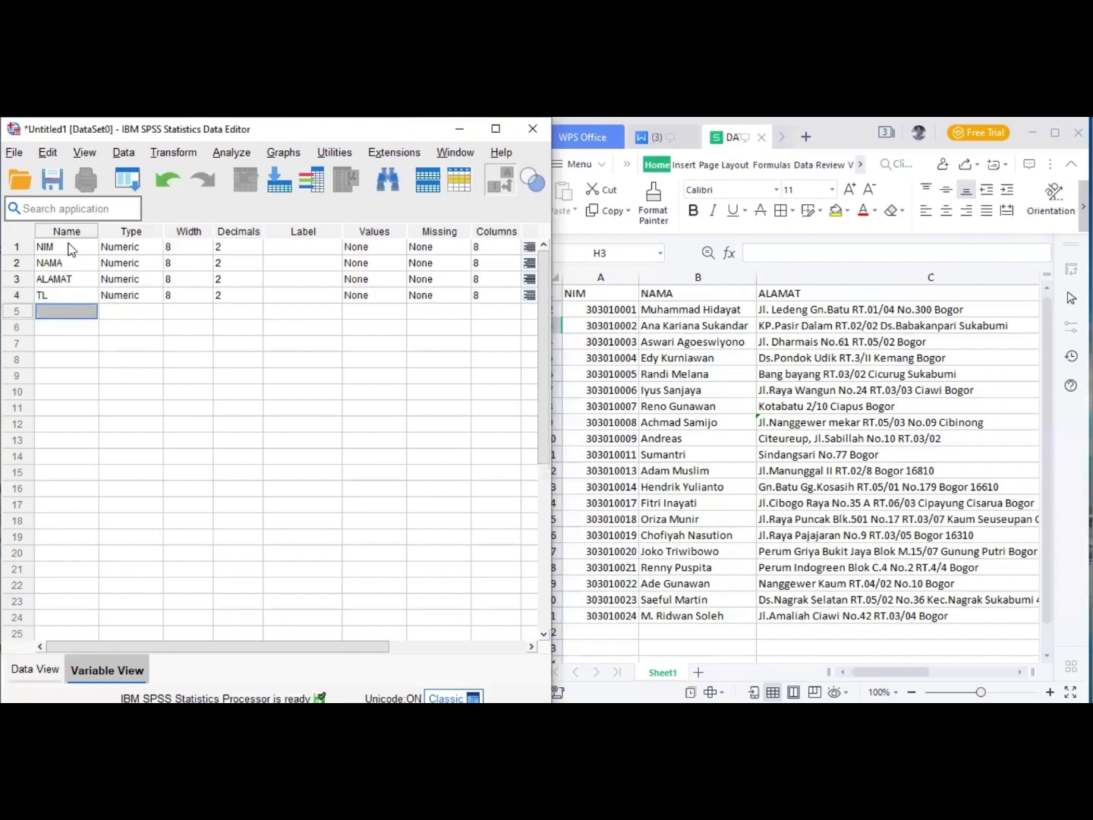
pyautogui.write('USIA')
pyautogui.press('Return')
pyautogui.write('AGAMA')
pyautogui.press('Return')
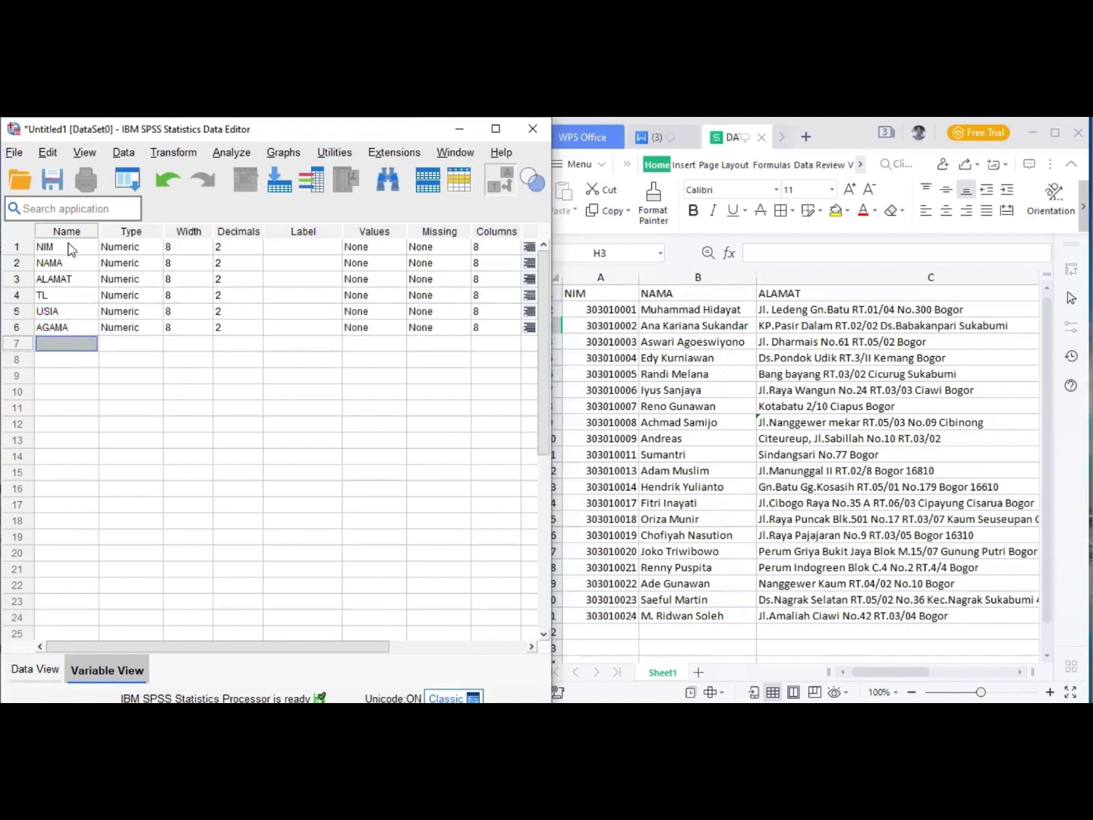
# Keep the NIM variable's type as Numeric and set its width to 15
pyautogui.doubleClick(150, 249)
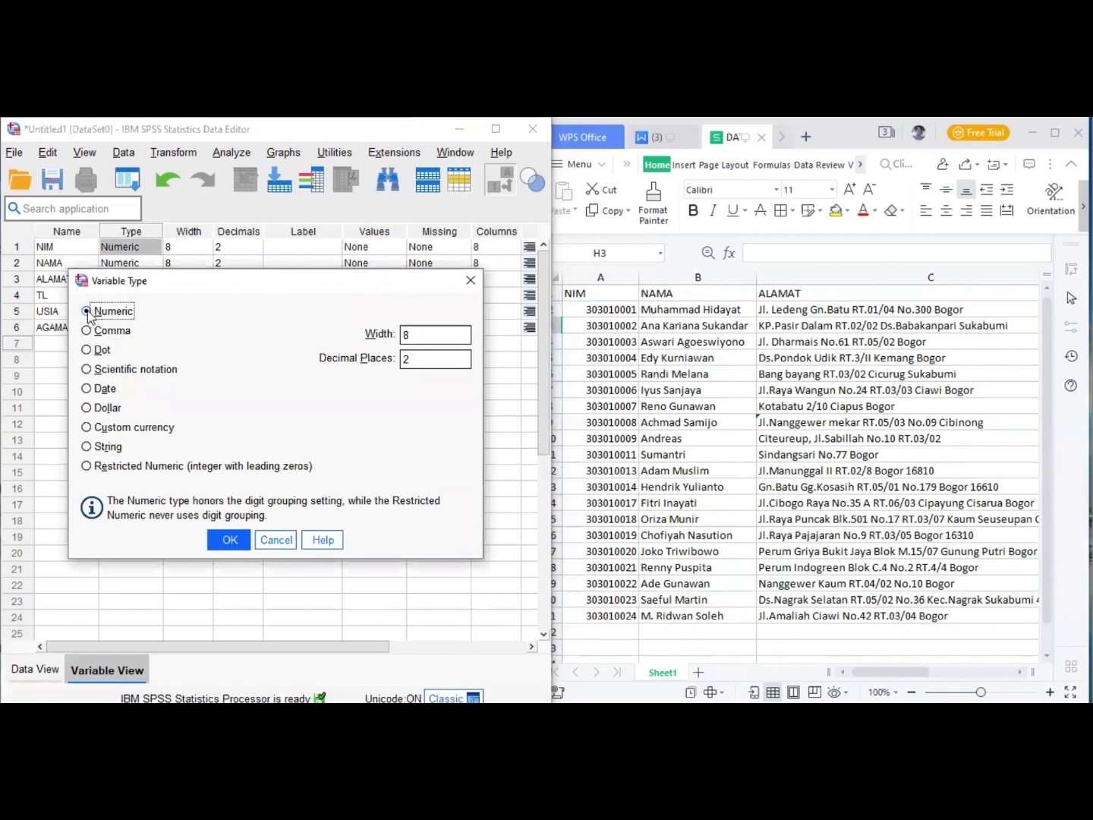
pyautogui.click(228, 540)
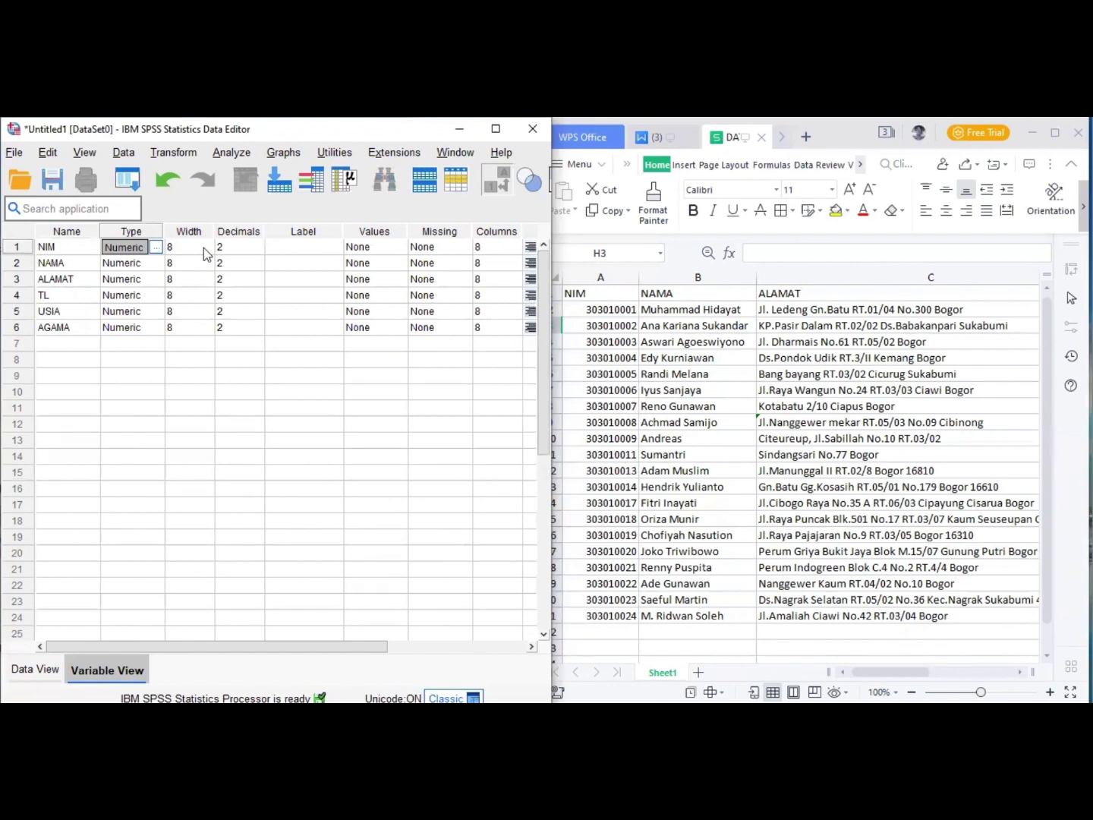
pyautogui.click(203, 247)
pyautogui.click(207, 251)
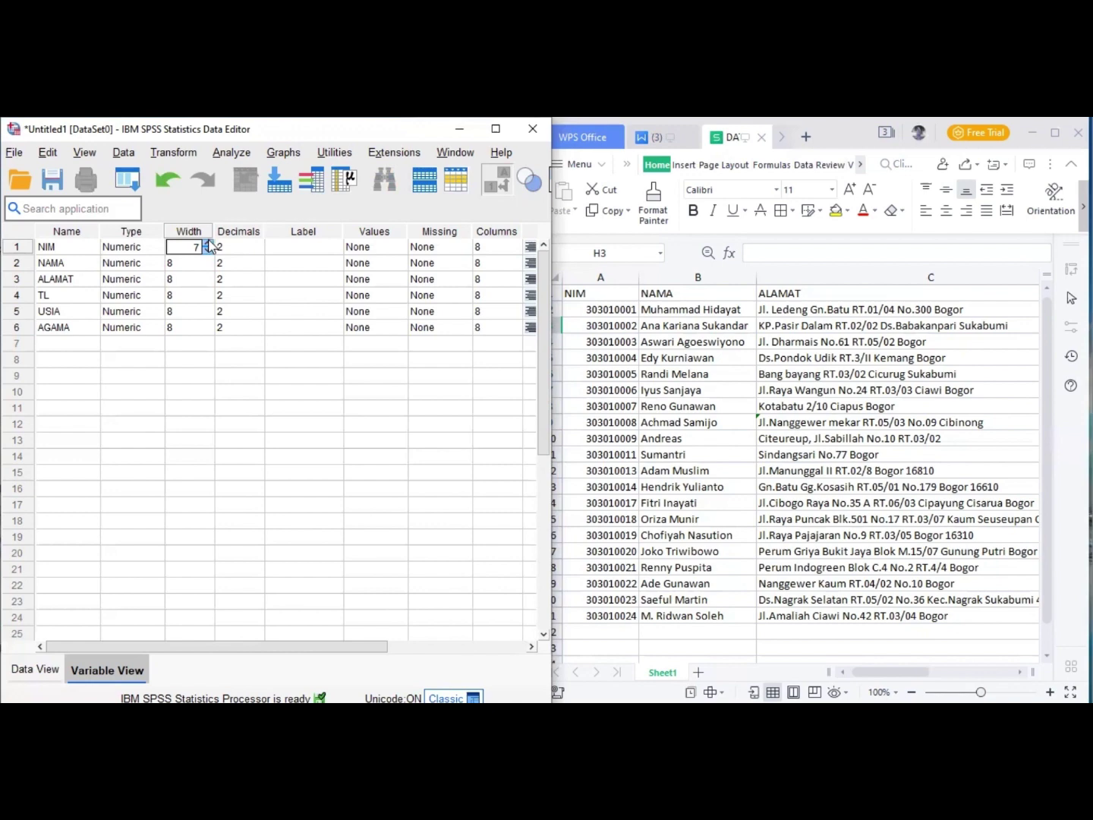
pyautogui.doubleClick(206, 243)
pyautogui.tripleClick(207, 243)
pyautogui.click(207, 243)
pyautogui.doubleClick(206, 243)
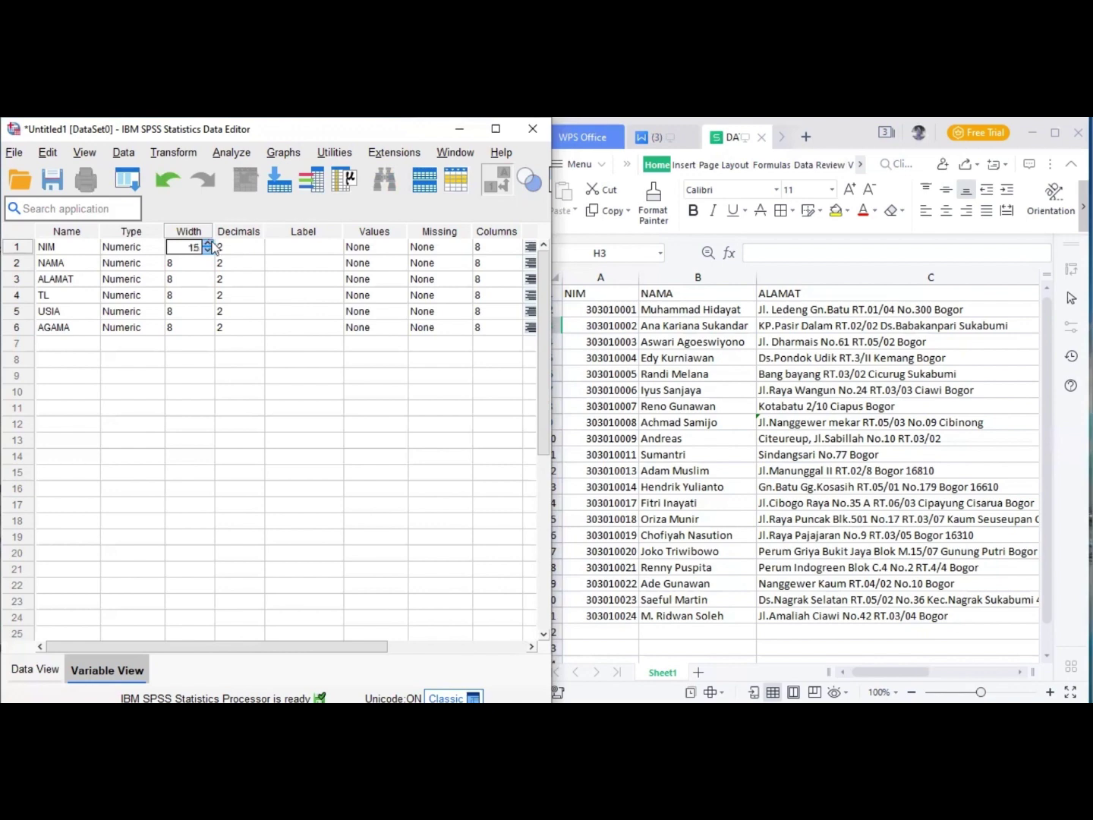
# Set the NIM variable's decimals to 0 and label it NOMOR INDUK MAHASISWA
pyautogui.click(258, 251)
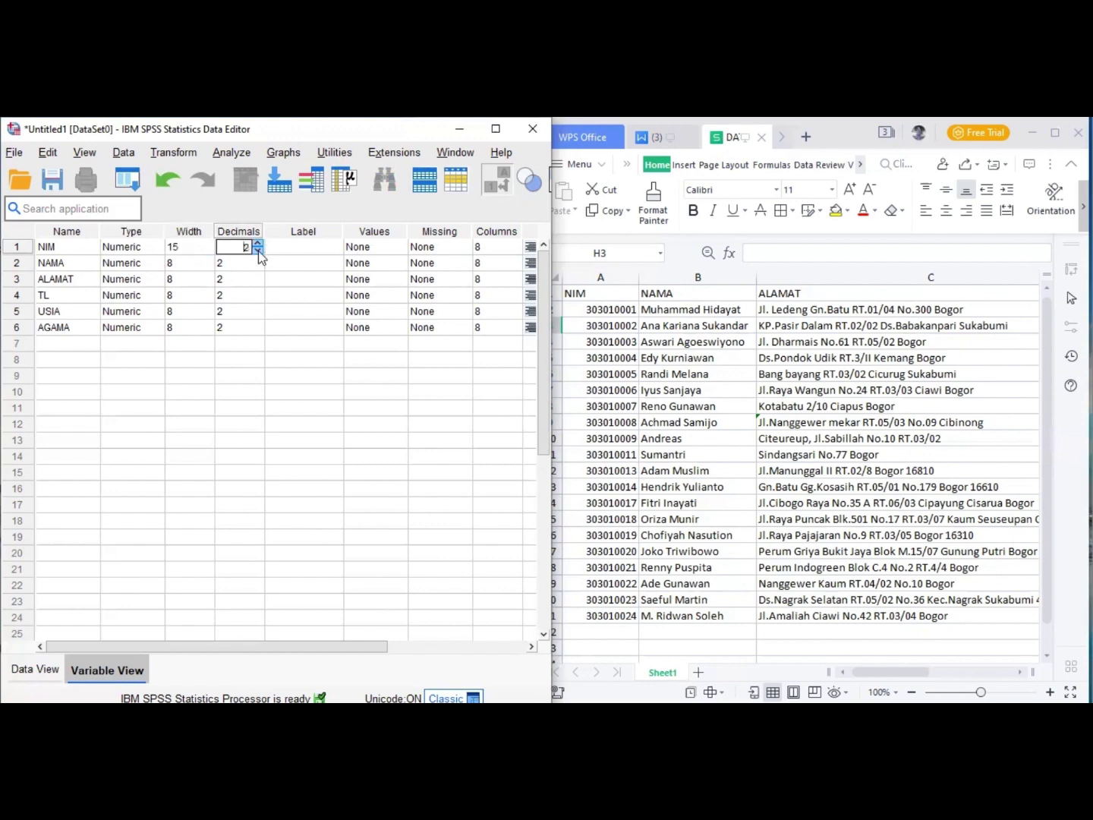
pyautogui.write('0')
pyautogui.click(304, 250)
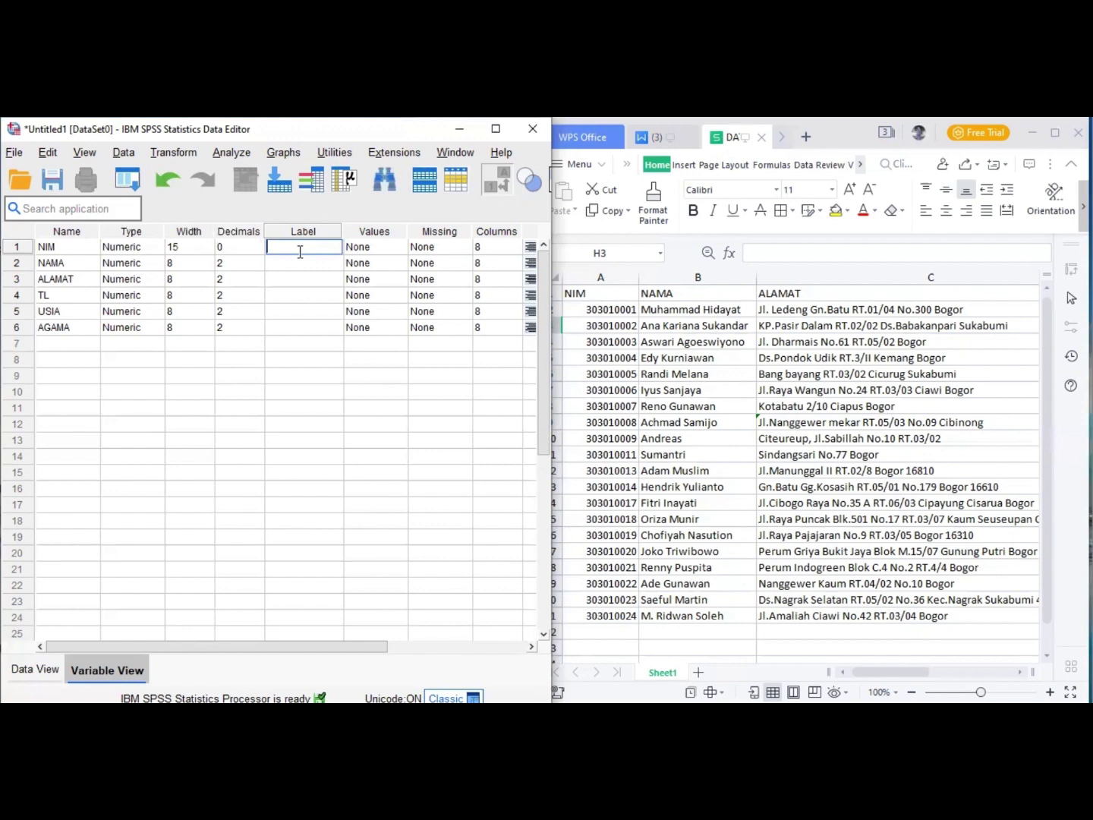
pyautogui.write('NOMOR INDUK MAHA')
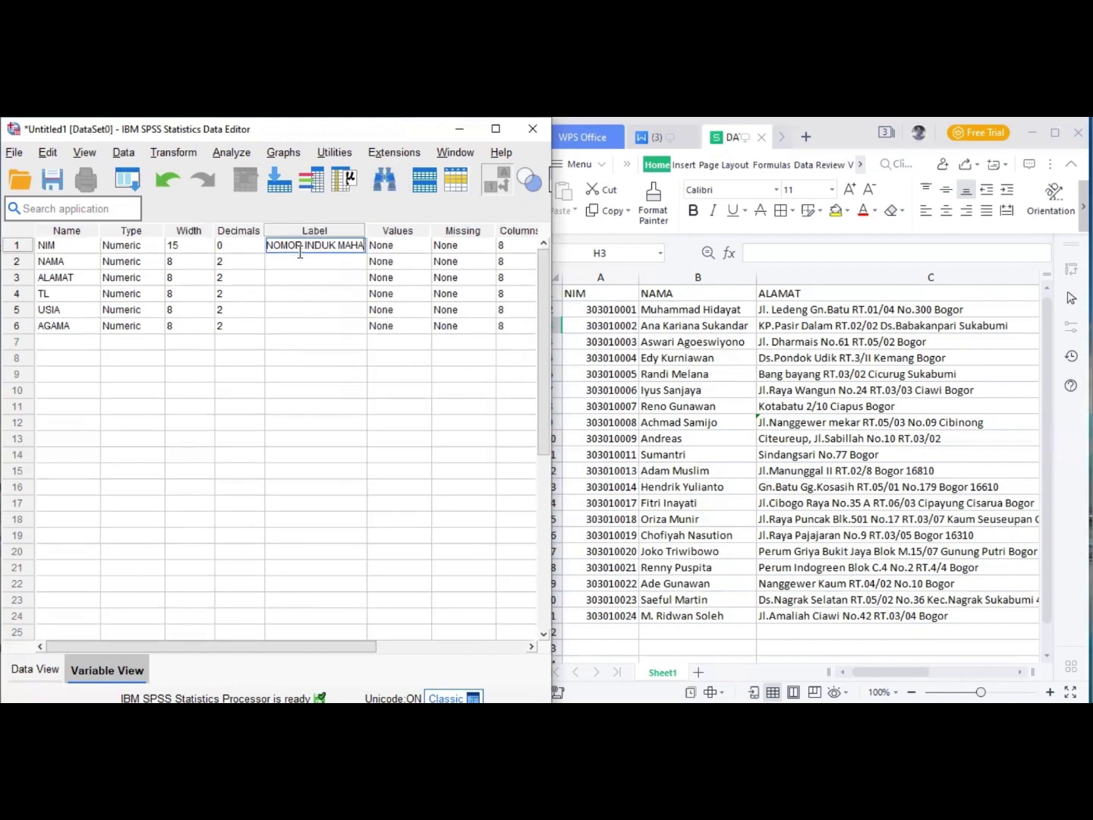
pyautogui.write('SISWA')
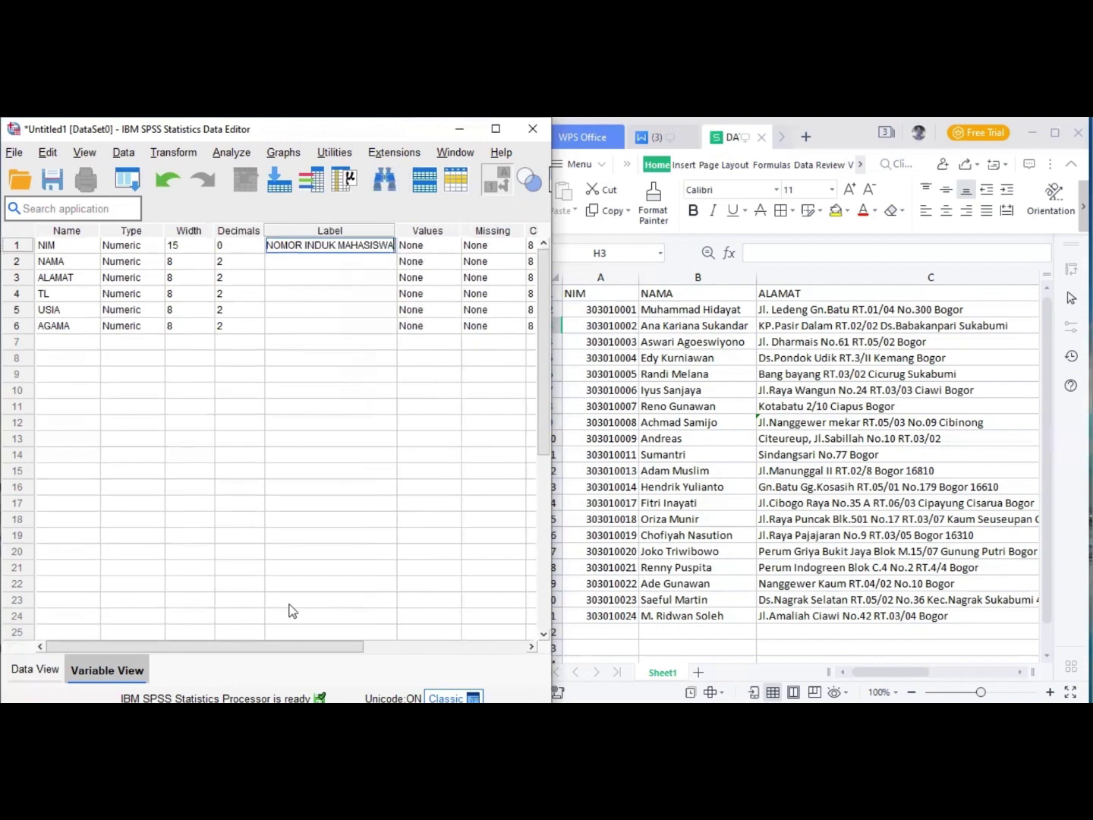
# Set the NIM variable's display column width to 15
pyautogui.hscroll(1, 291, 610)
pyautogui.hscroll(2, 291, 610)
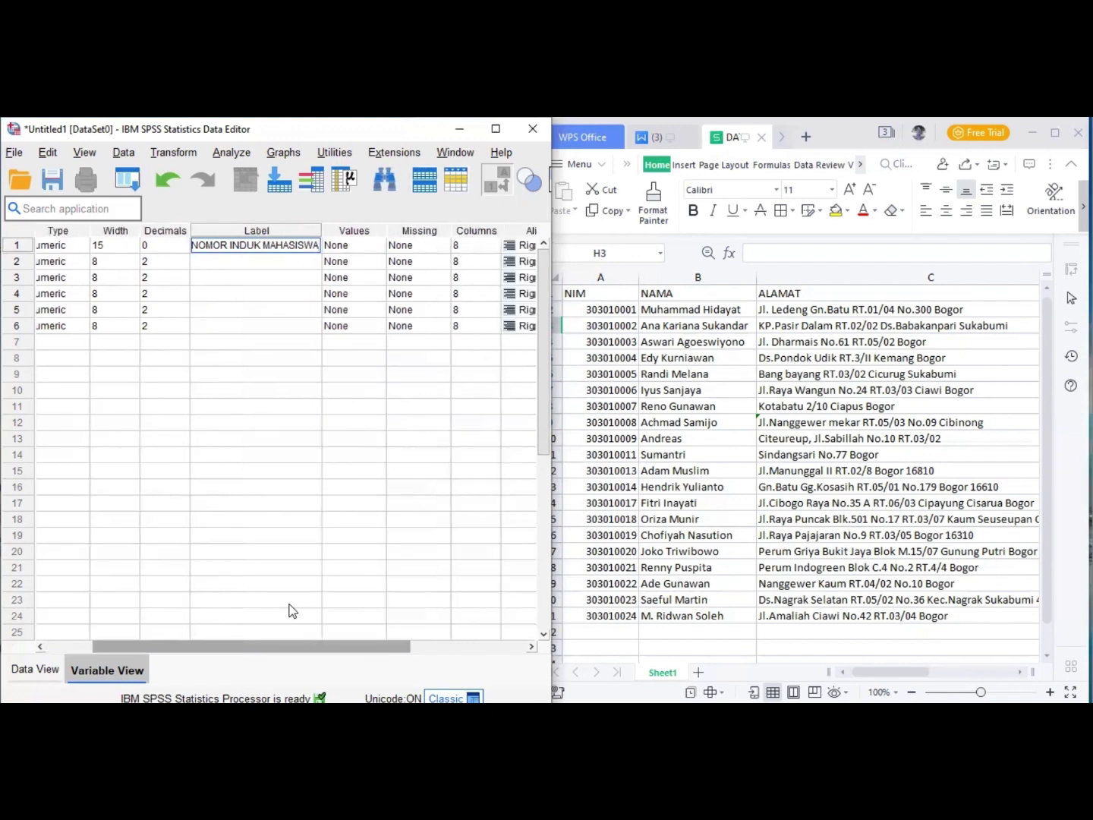
pyautogui.hscroll(2, 291, 610)
pyautogui.hscroll(1, 420, 236)
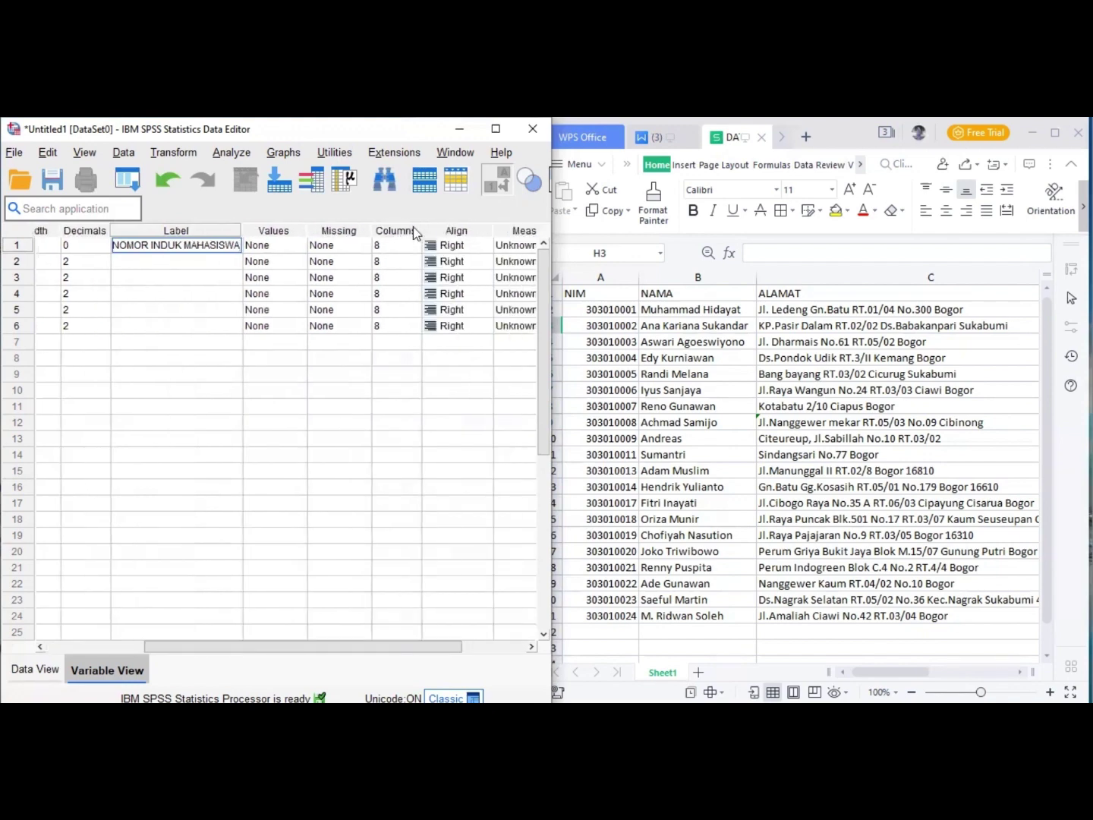
pyautogui.click(414, 246)
pyautogui.click(415, 243)
pyautogui.click(414, 242)
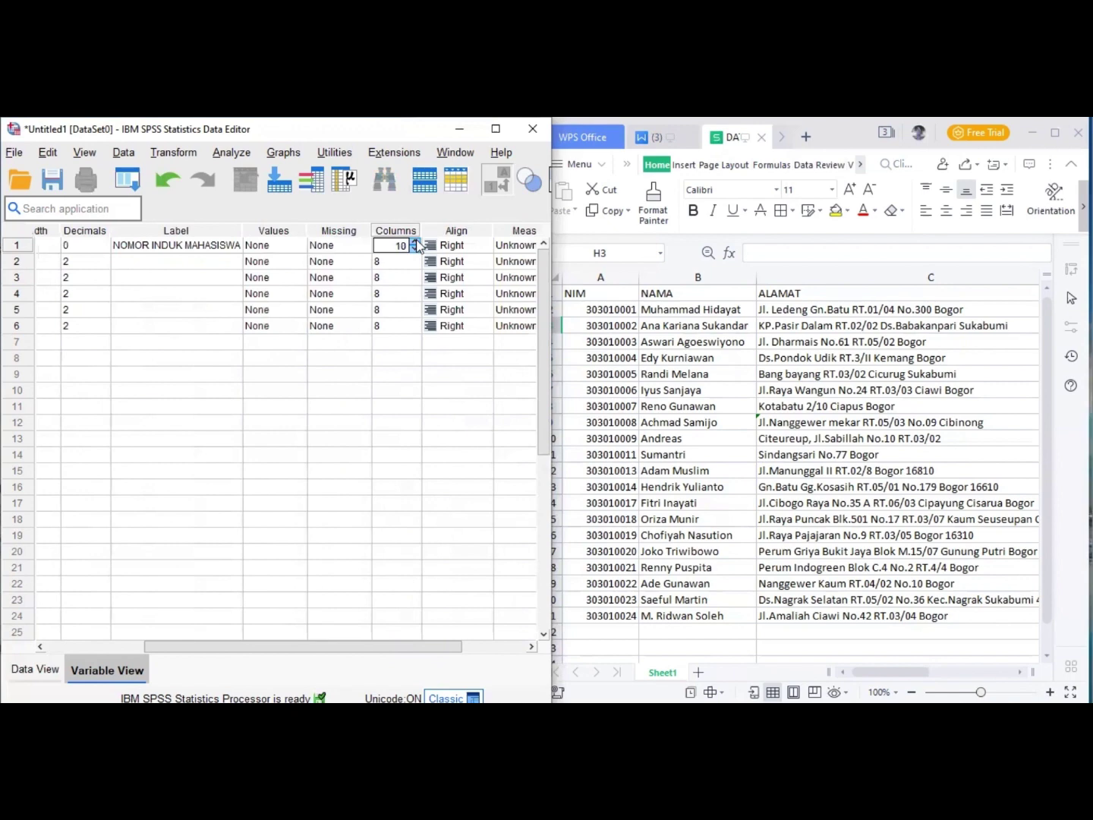
pyautogui.click(416, 242)
pyautogui.click(415, 242)
pyautogui.click(415, 242)
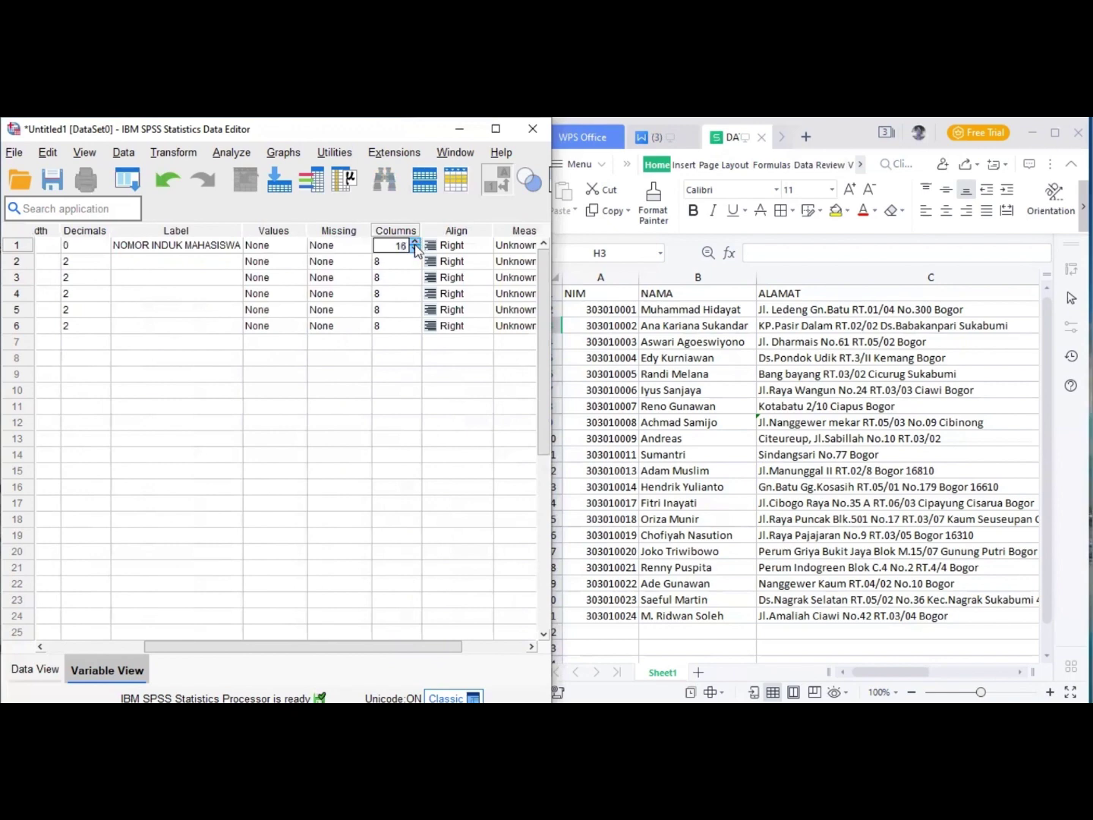
# Set the NIM variable's alignment to Left and its measurement level to Scale
pyautogui.click(464, 246)
pyautogui.click(454, 257)
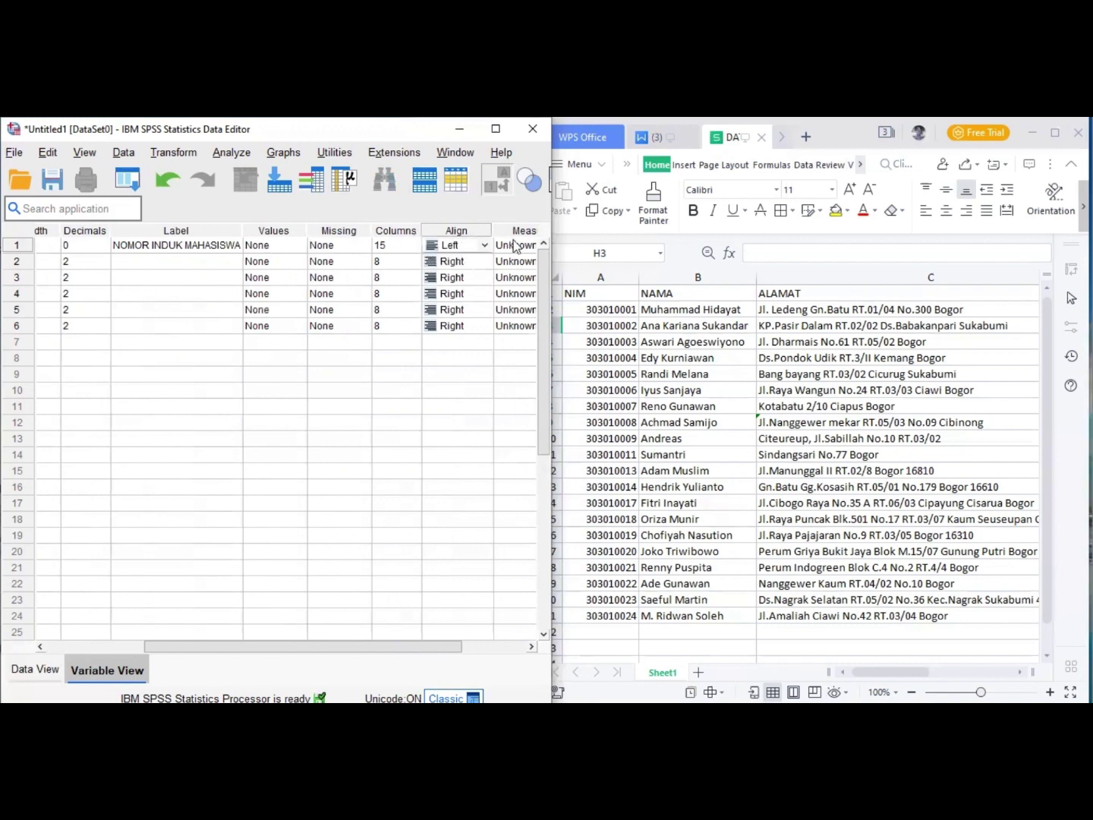
pyautogui.click(514, 250)
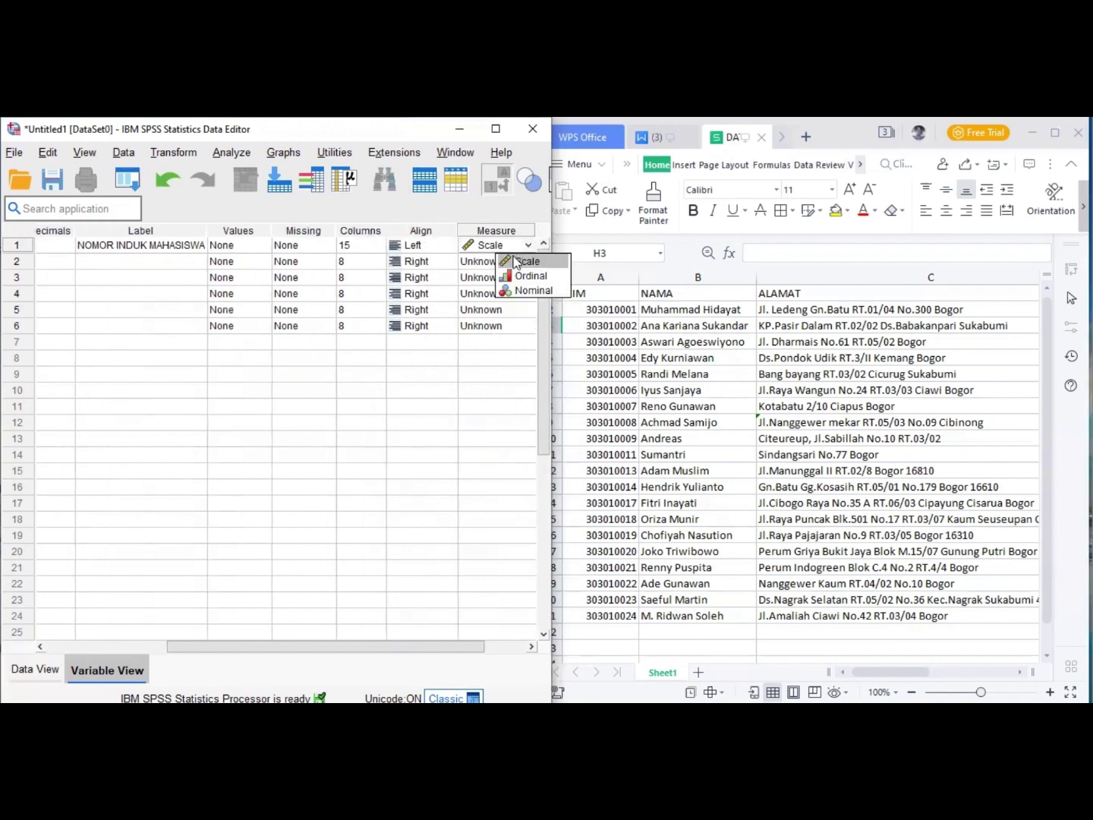
pyautogui.click(516, 262)
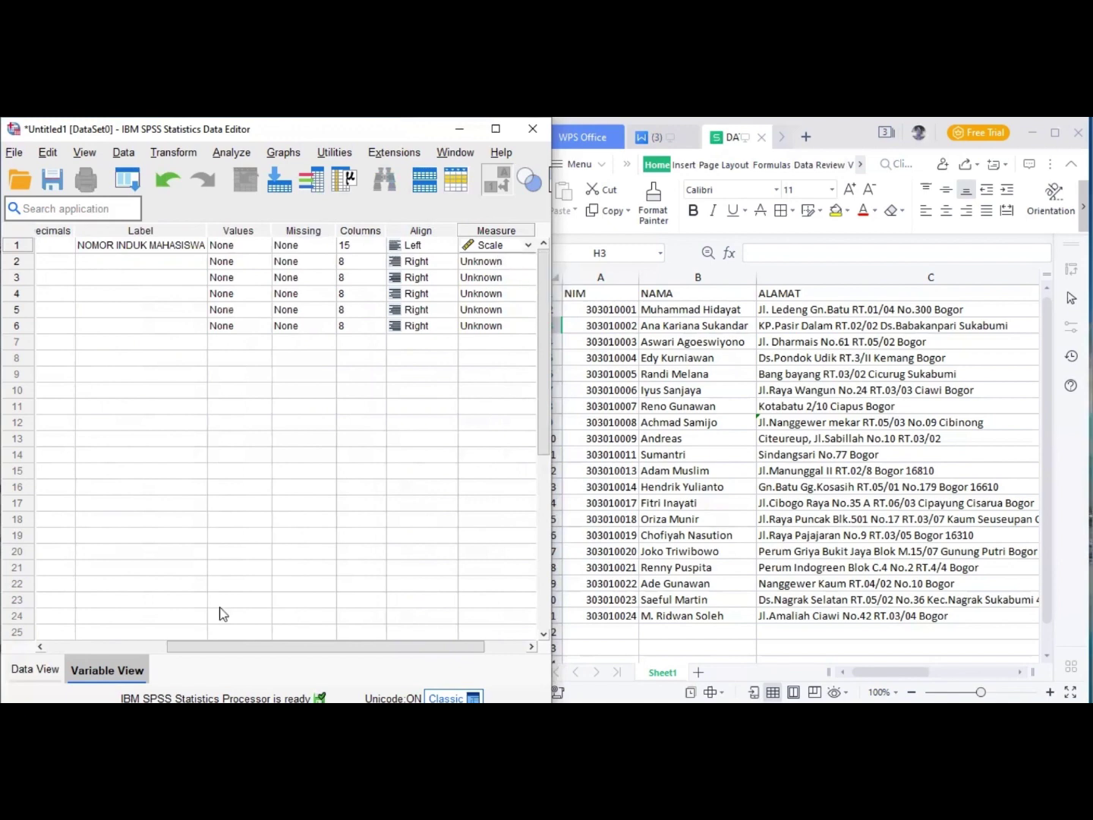
pyautogui.click(71, 646)
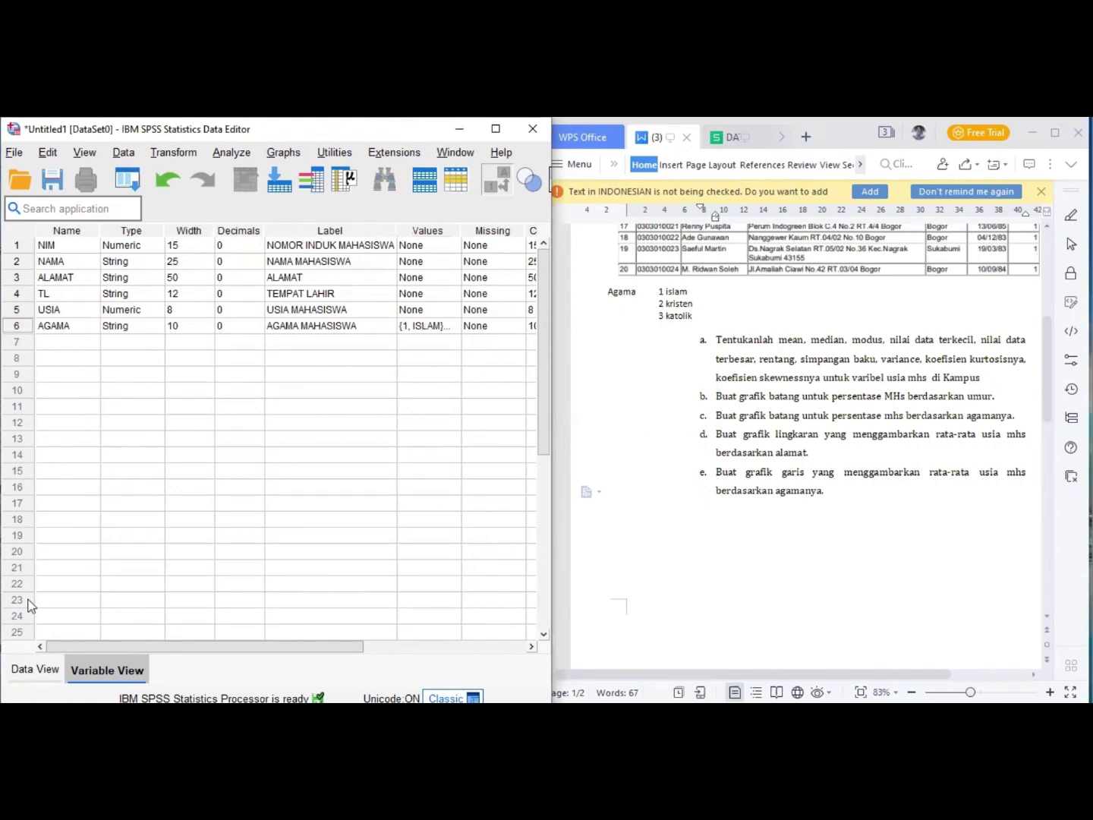
# Copy the student numbers in A2:A21 of the WPS spreadsheet into the NIM column of the SPSS data, starting at case 1
pyautogui.hotkey('ctrl', 't')
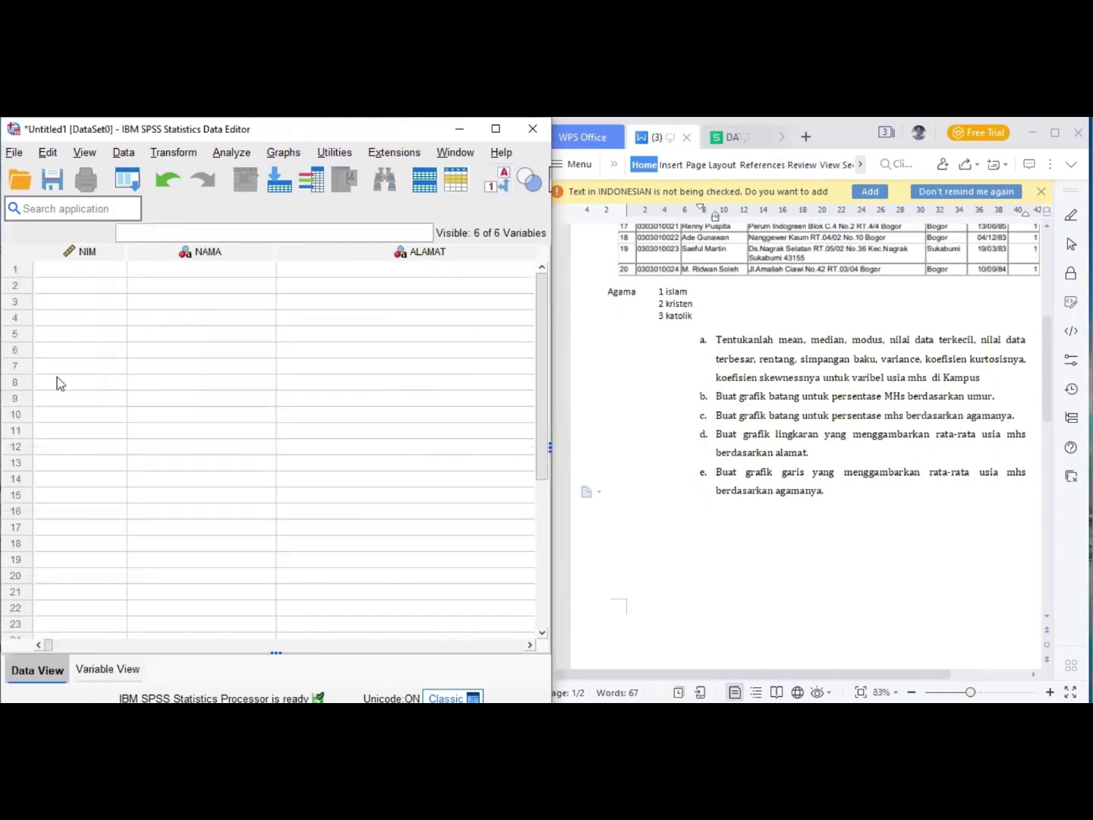
pyautogui.click(71, 275)
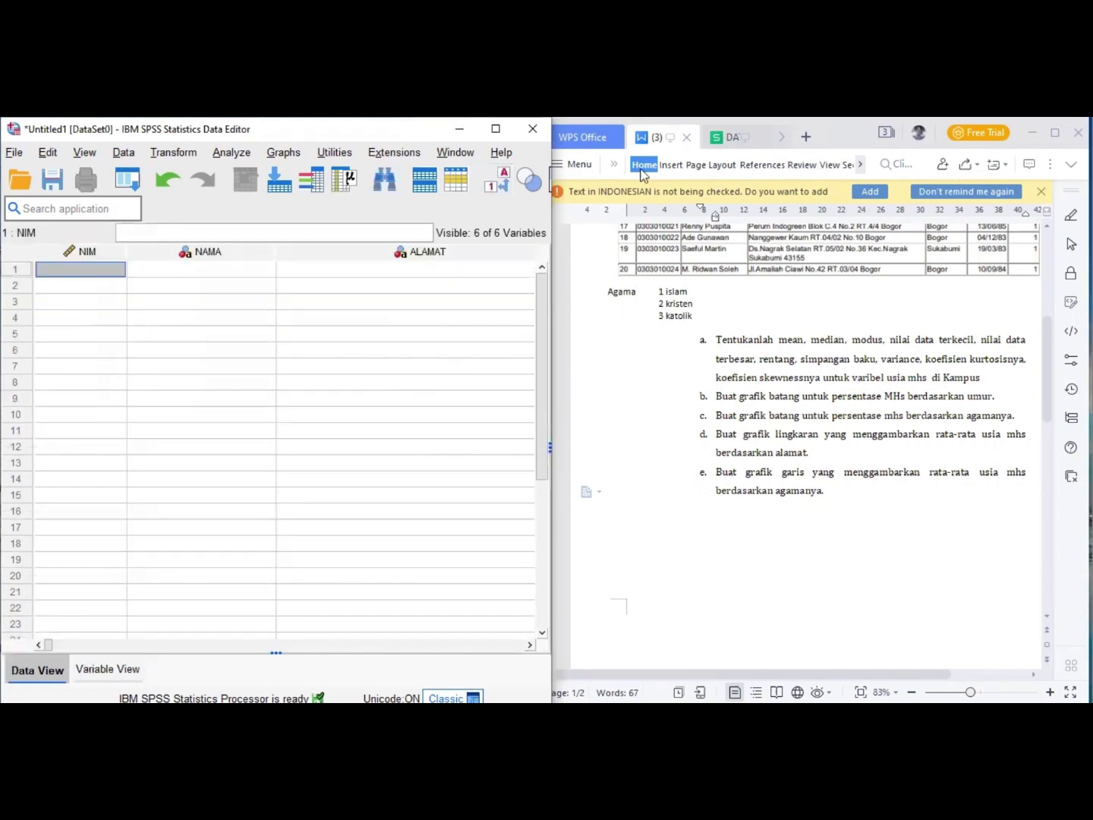
pyautogui.click(732, 138)
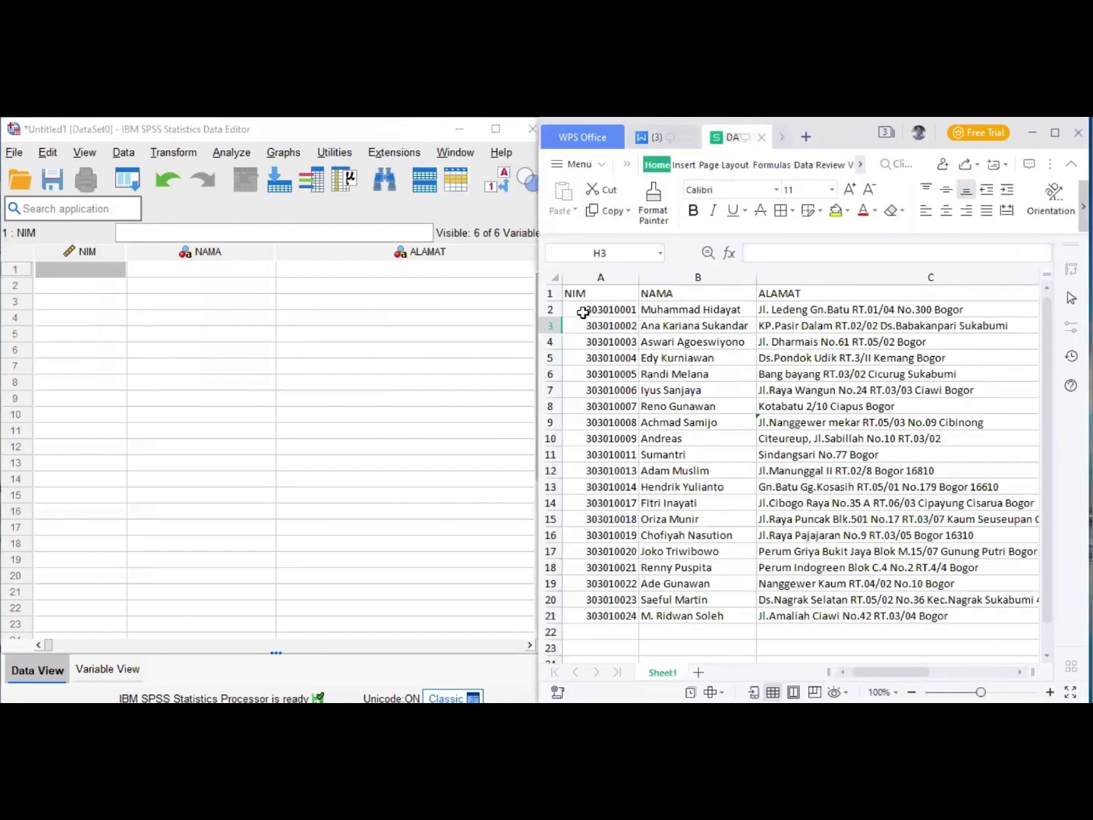
pyautogui.click(581, 310)
pyautogui.hotkey('shift', 'Down')
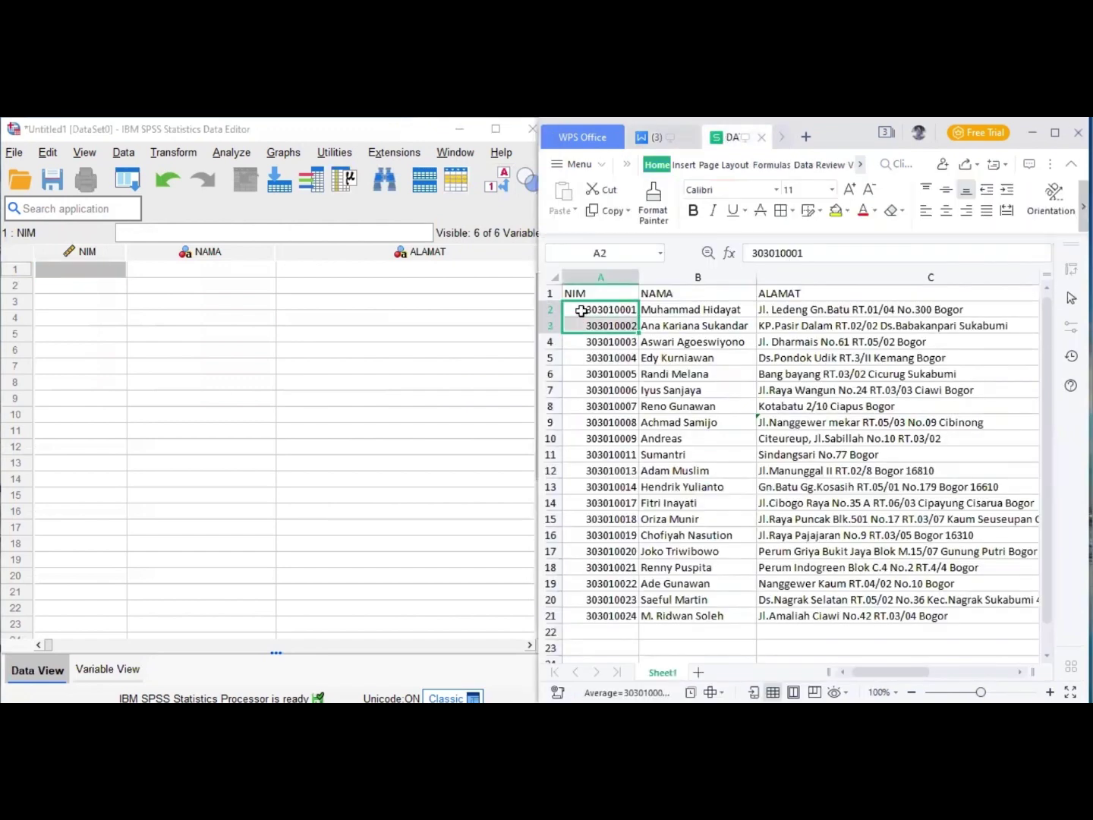
pyautogui.hotkey('shift', 'Down')
pyautogui.hotkey('shift', 'Down')
pyautogui.hotkey('shift', 'Down')
pyautogui.hotkey('shift', 'Down')
pyautogui.hotkey('shift', 'Down')
pyautogui.hotkey('shift', 'Down')
pyautogui.hotkey('shift', 'Down')
pyautogui.hotkey('shift', 'Down')
pyautogui.hotkey('shift', 'Down')
pyautogui.hotkey('shift', 'Down')
pyautogui.hotkey('shift', 'Down')
pyautogui.hotkey('shift', 'Down')
pyautogui.hotkey('shift', 'Down')
pyautogui.hotkey('shift', 'Down')
pyautogui.hotkey('shift', 'Down')
pyautogui.hotkey('shift', 'Down')
pyautogui.hotkey('shift', 'Down')
pyautogui.hotkey('shift', 'Down')
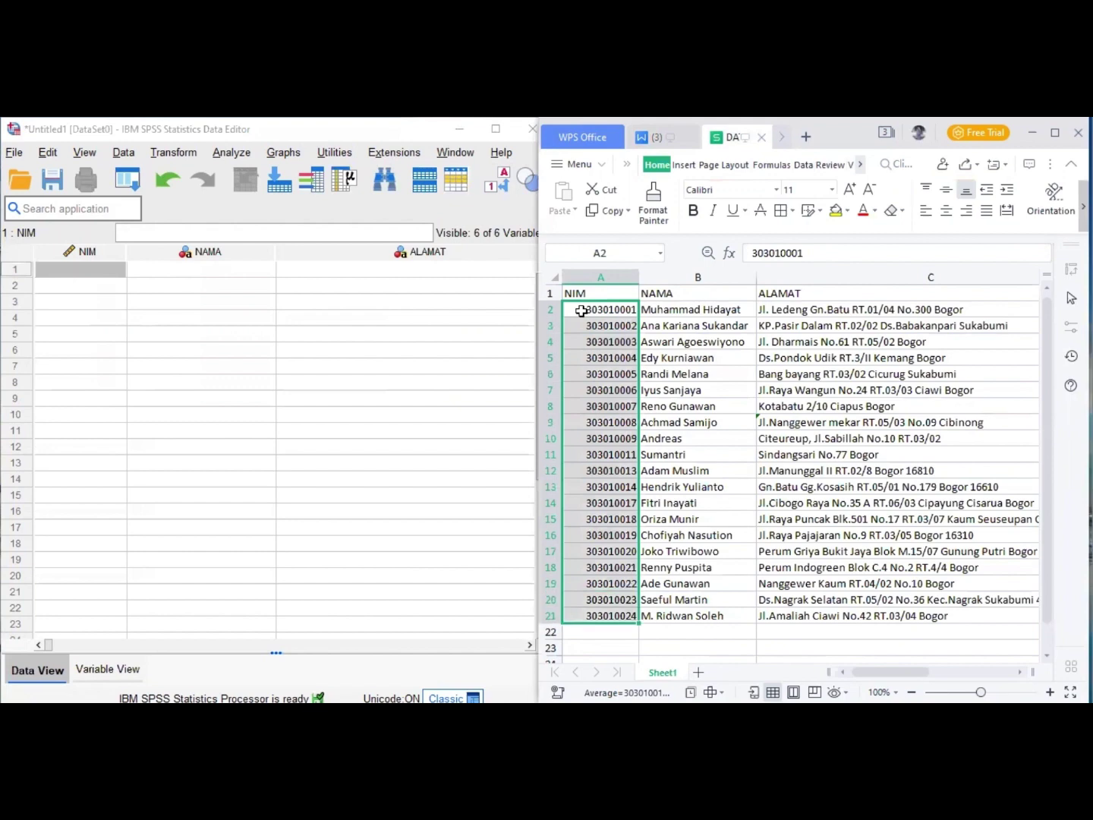
pyautogui.hotkey('ctrl', 'c')
pyautogui.click(73, 272)
pyautogui.hotkey('ctrl', 'v')
# Copy all student names under NAMA in the spreadsheet into the NAMA column of the SPSS data from case 1
pyautogui.click(647, 309)
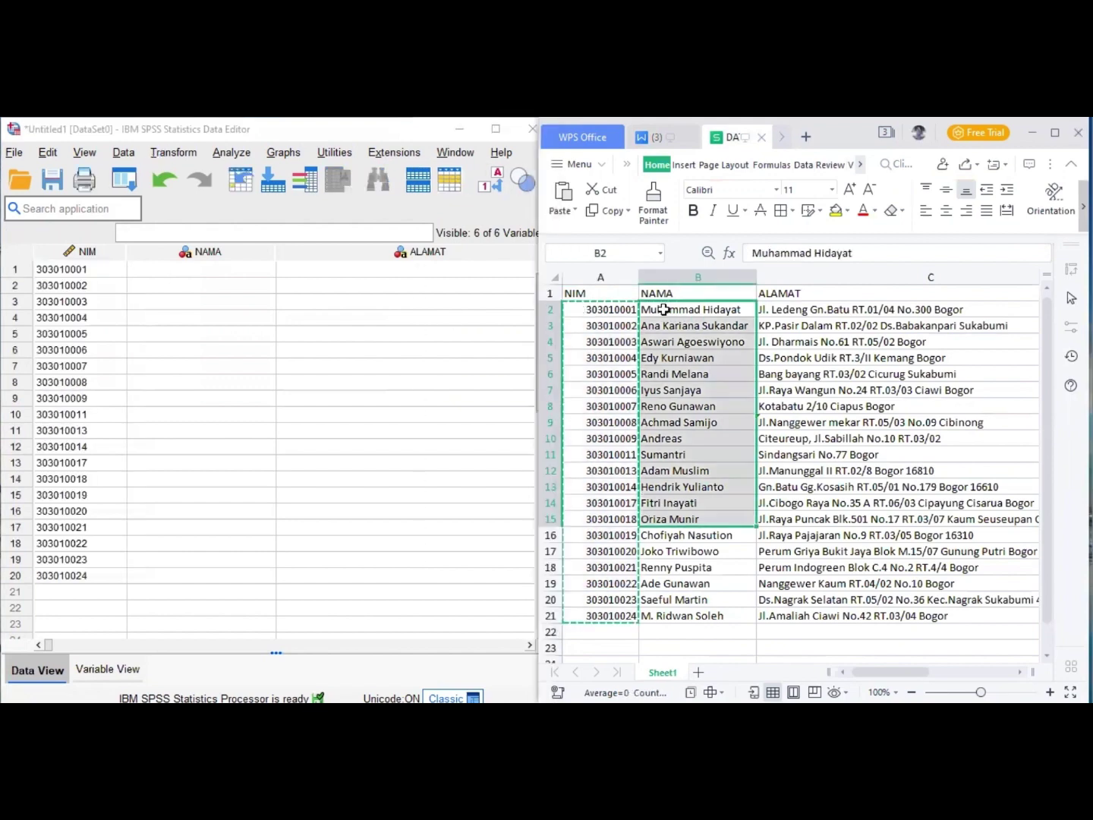
pyautogui.hotkey('ctrl', 'shift', 'Down')
pyautogui.hotkey('ctrl', 'c')
pyautogui.click(201, 269)
pyautogui.hotkey('ctrl', 'v')
# Copy all addresses under ALAMAT in the spreadsheet into the ALAMAT column of the SPSS data
pyautogui.click(835, 309)
pyautogui.hotkey('ctrl', 'shift', 'Down')
pyautogui.hotkey('ctrl', 'c')
pyautogui.hotkey('ctrl', 'v')
pyautogui.click(108, 669)
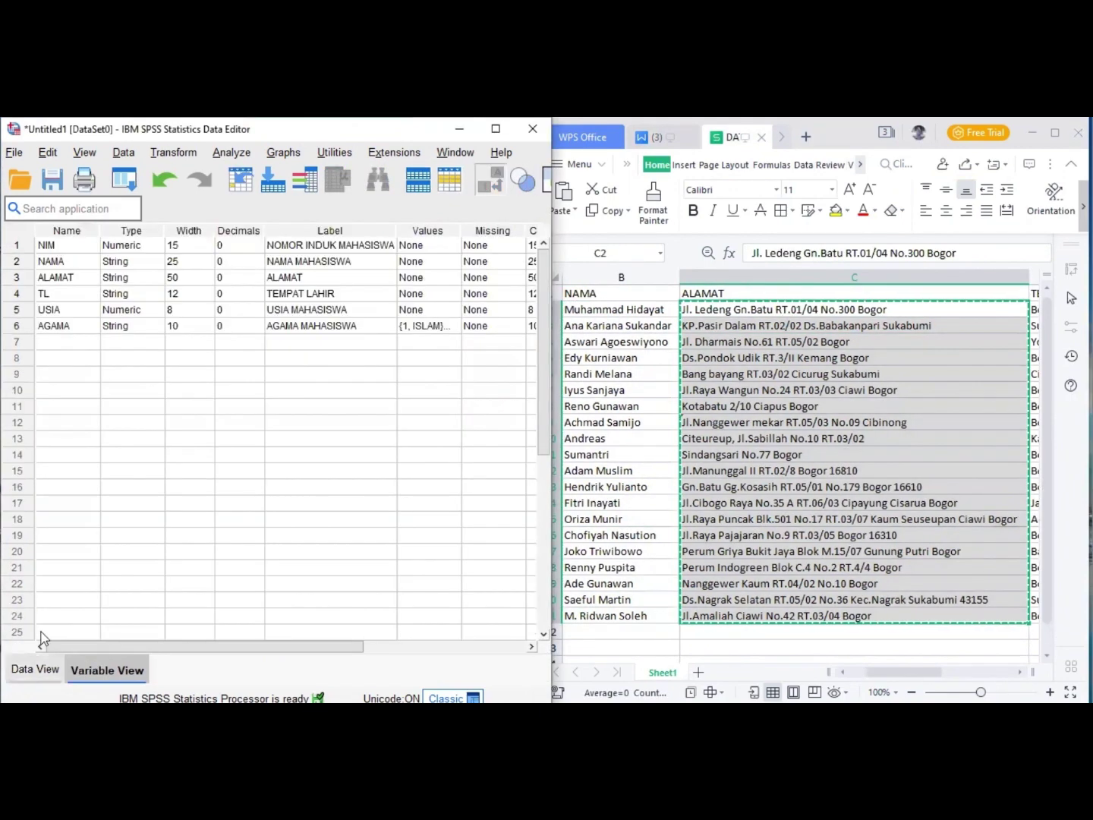
pyautogui.click(37, 670)
# Copy all birthplaces under TEMPAT LAHIR in the spreadsheet into the TL column of the SPSS data
pyautogui.hscroll(3, 303, 456)
pyautogui.click(1035, 309)
pyautogui.hotkey('ctrl', 'shift', 'Down')
pyautogui.hotkey('ctrl', 'c')
pyautogui.click(448, 274)
pyautogui.hotkey('ctrl', 'v')
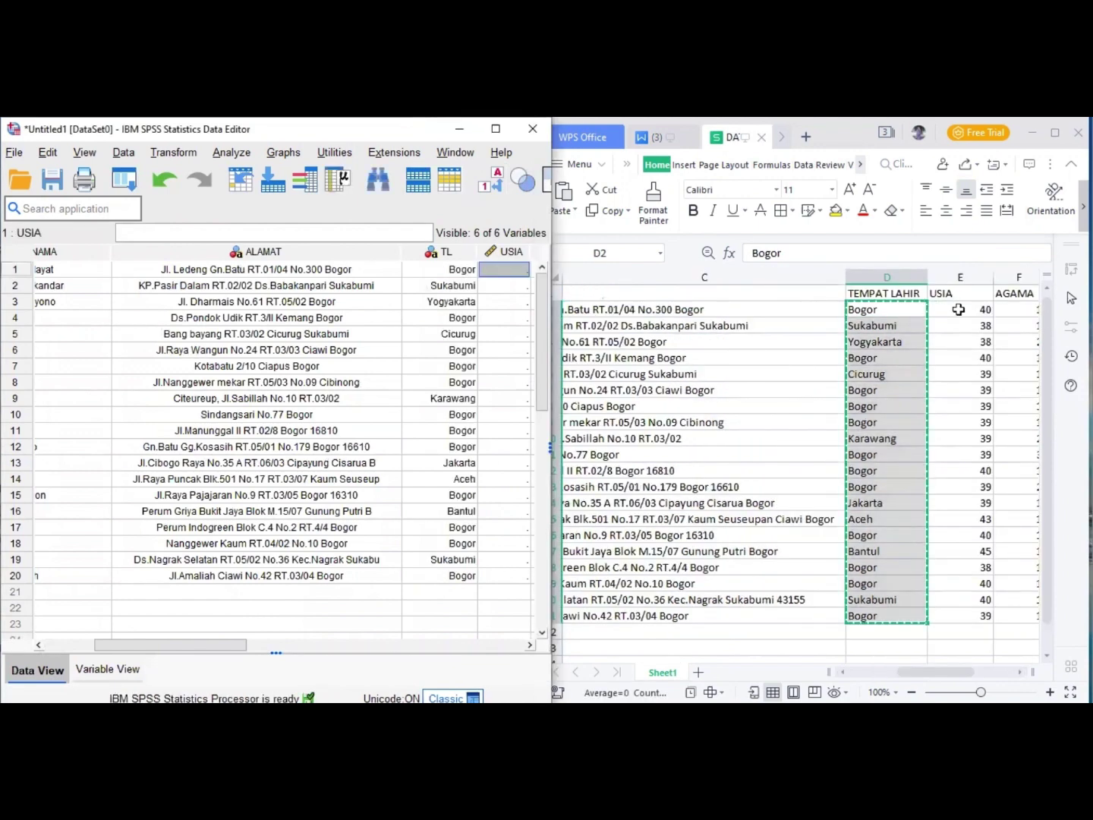
# Copy all ages under USIA in the spreadsheet into the USIA column of the SPSS data
pyautogui.click(961, 309)
pyautogui.hotkey('ctrl', 'shift', 'Down')
pyautogui.hotkey('ctrl', 'c')
pyautogui.click(497, 270)
pyautogui.hotkey('ctrl', 'v')
# Copy all religion codes under AGAMA in the spreadsheet into the AGAMA column of the SPSS data
pyautogui.click(1018, 309)
pyautogui.hotkey('ctrl', 'shift', 'Down')
pyautogui.hotkey('ctrl', 'c')
pyautogui.click(423, 270)
pyautogui.hotkey('ctrl', 'v')
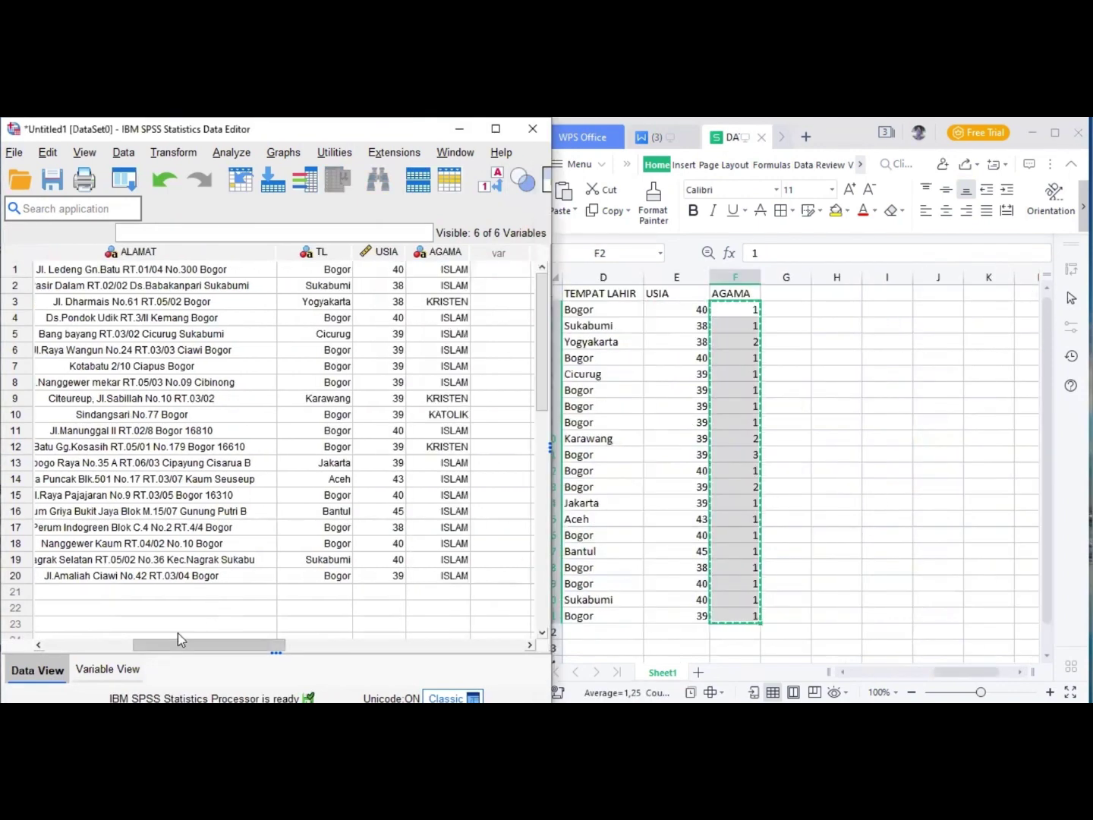
pyautogui.hscroll(-3, 178, 633)
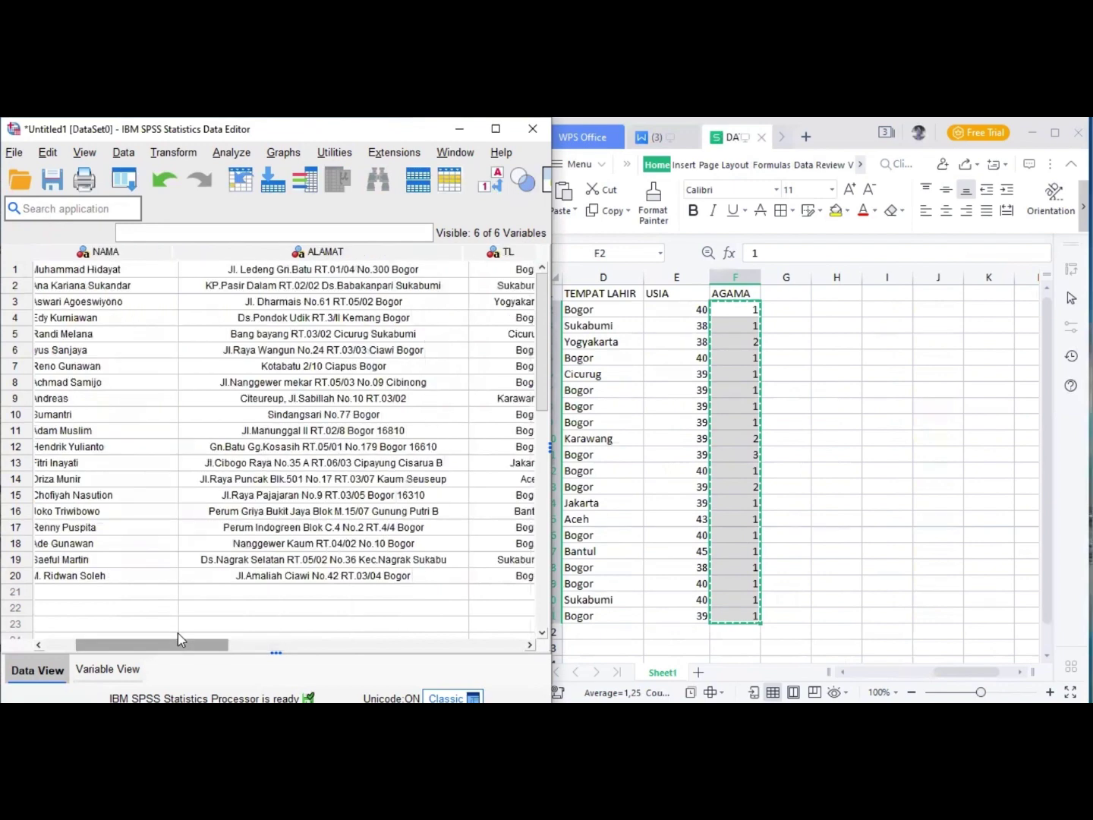
# Show the assignment document beside the SPSS data and set up a Descriptives analysis with USIA MAHASISWA as its variable
pyautogui.hscroll(-2, 178, 633)
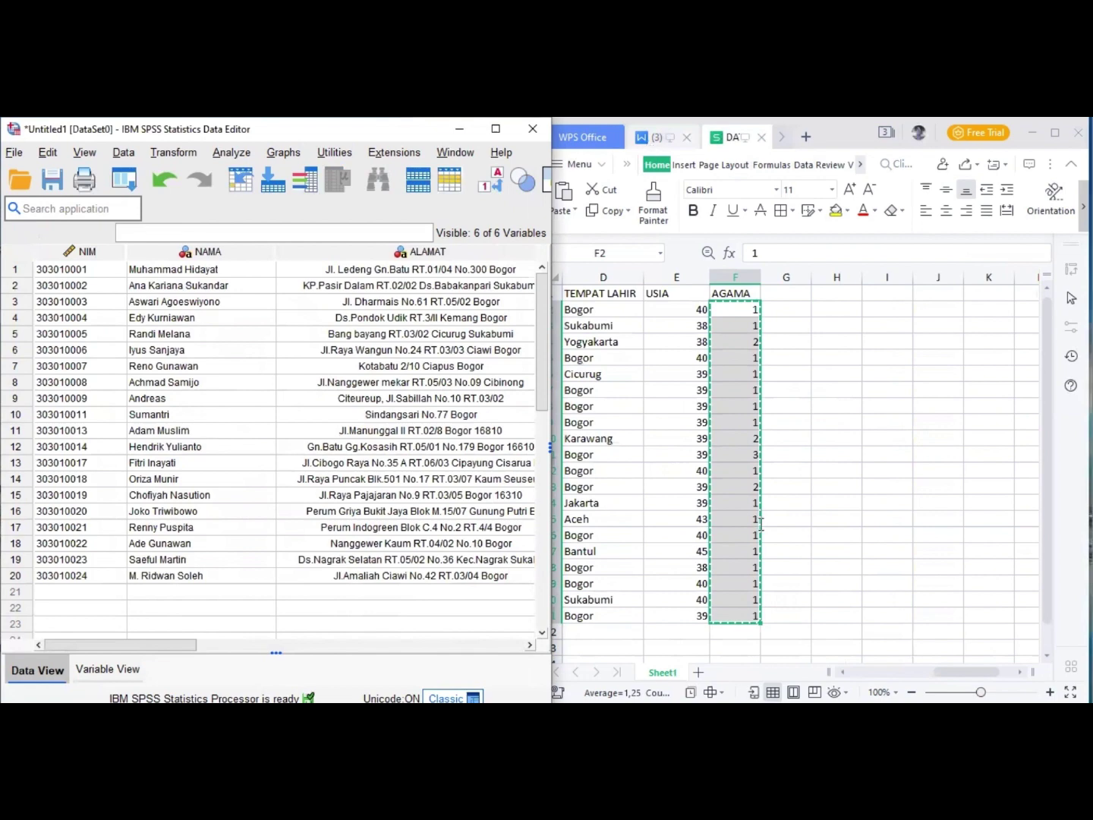
pyautogui.hotkey('alt', 'Tab')
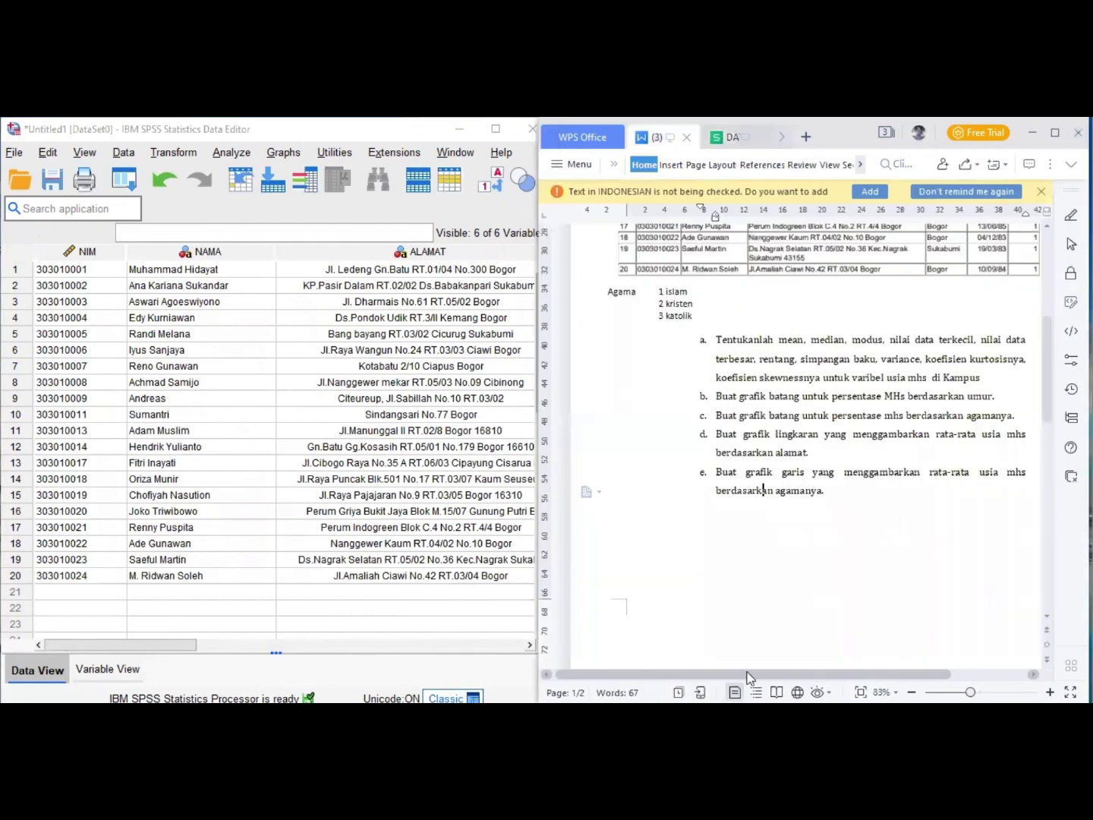
pyautogui.hscroll(2, 782, 674)
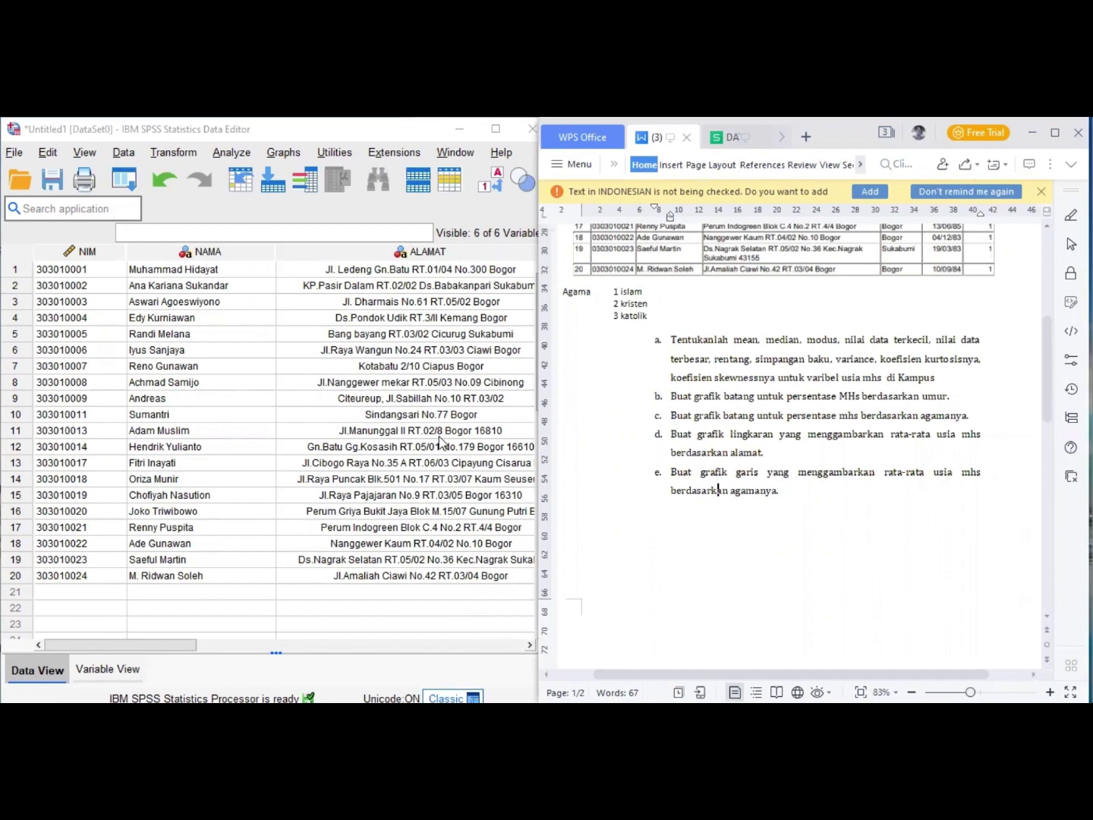
pyautogui.click(228, 153)
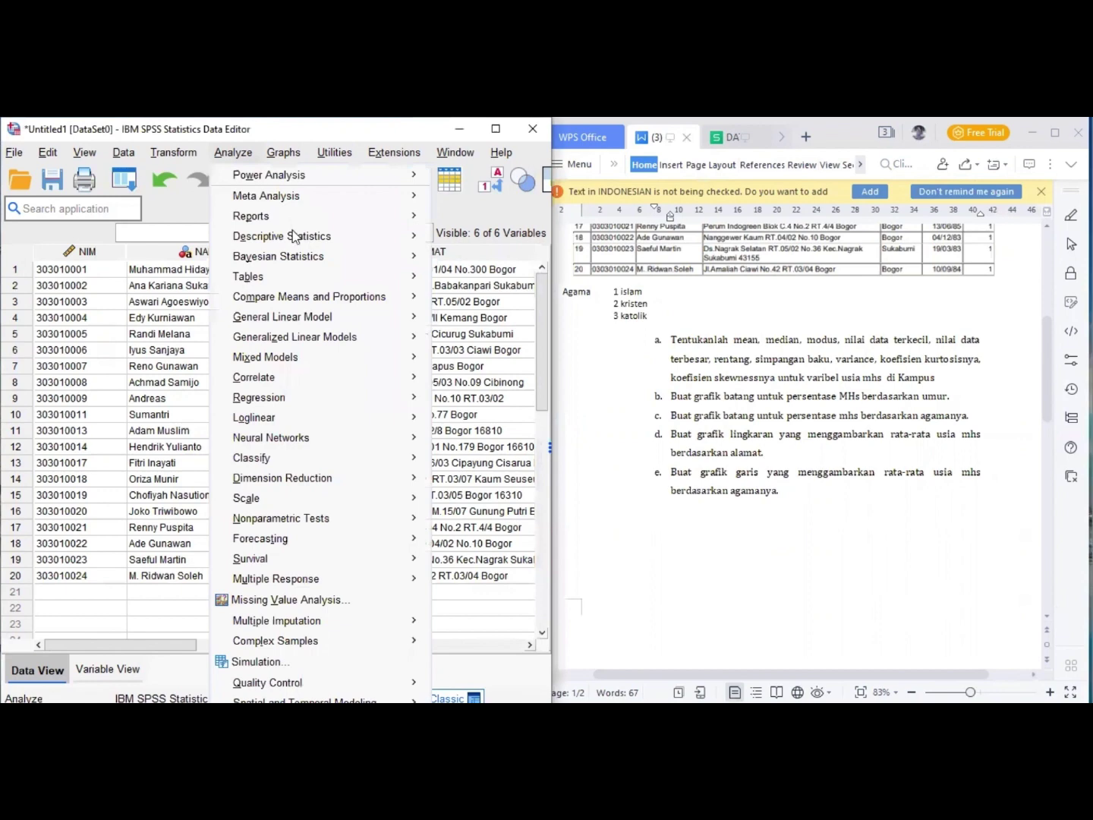
pyautogui.moveTo(295, 236)
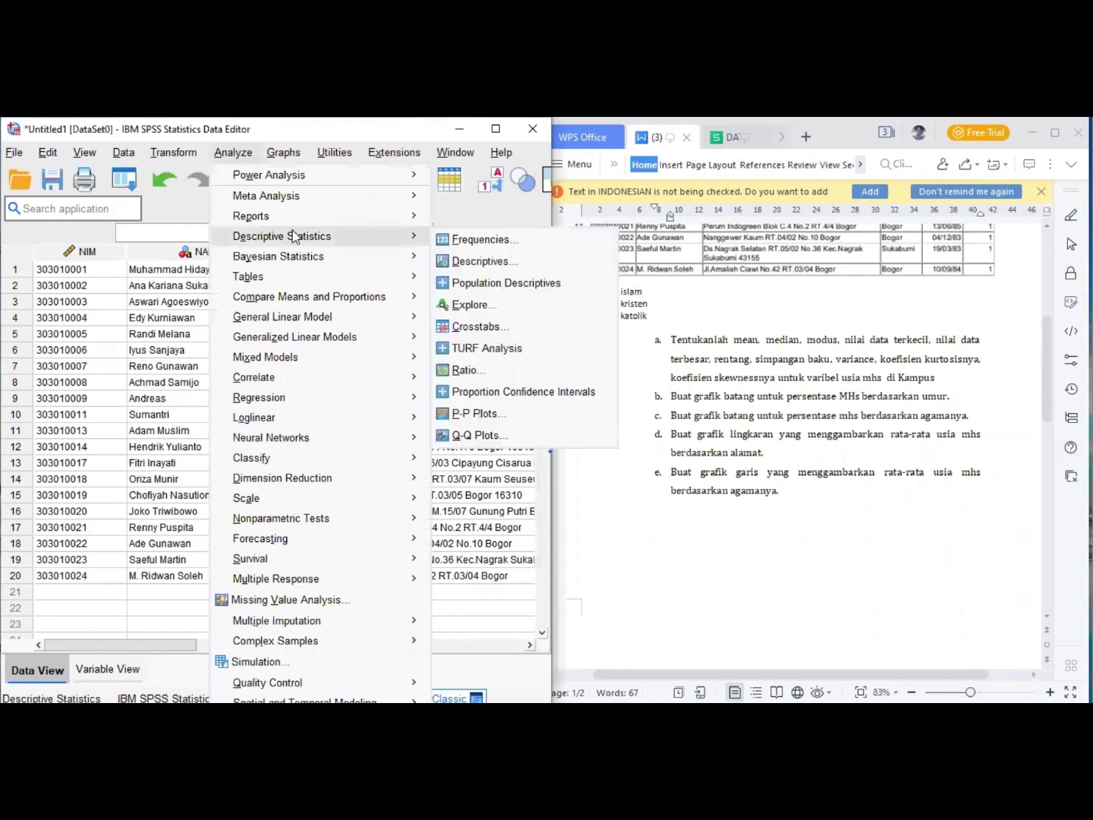
pyautogui.click(487, 261)
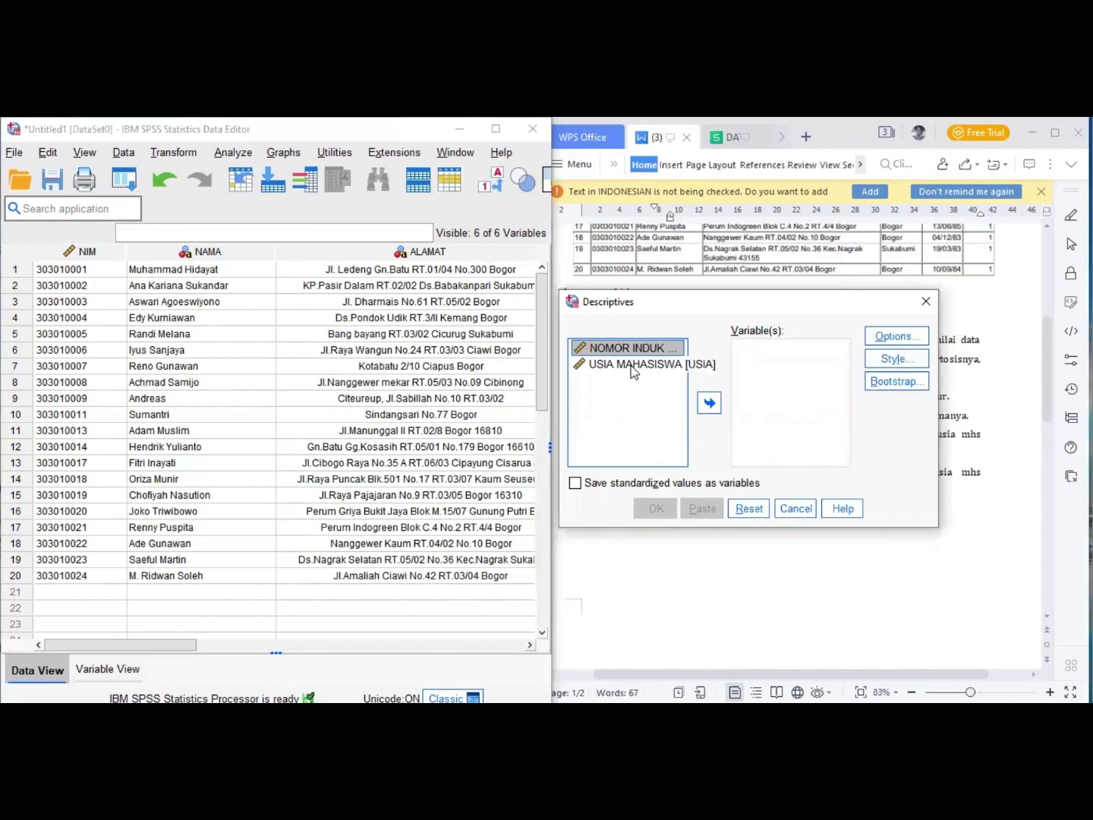
pyautogui.click(634, 369)
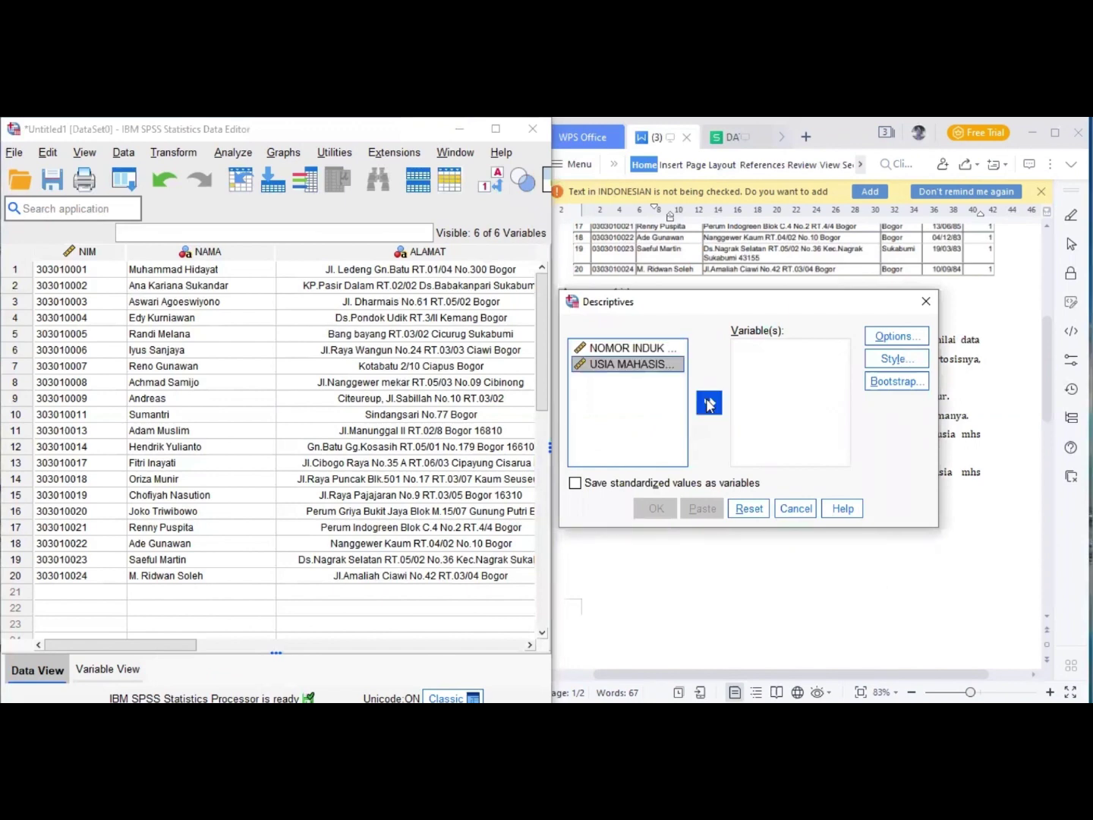
pyautogui.click(708, 403)
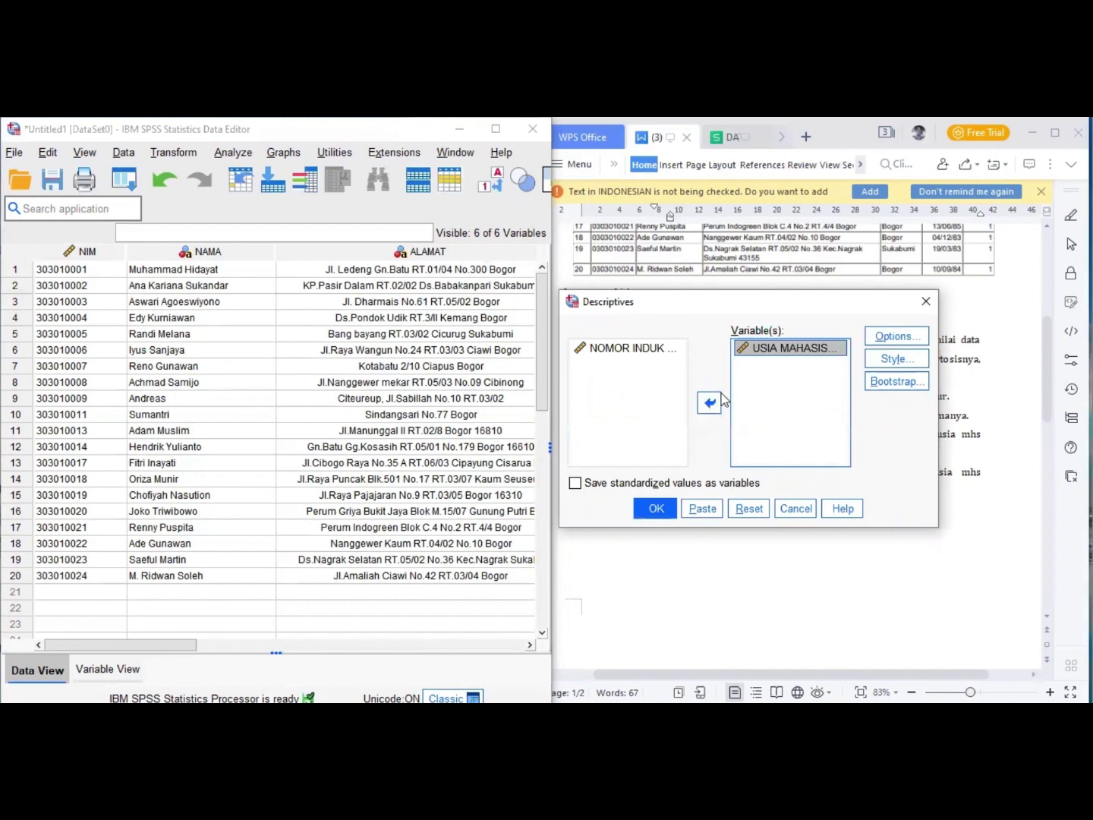
# Add sum, variance, range, S.E. mean, kurtosis and skewness to the descriptive statistics and run the analysis
pyautogui.click(886, 340)
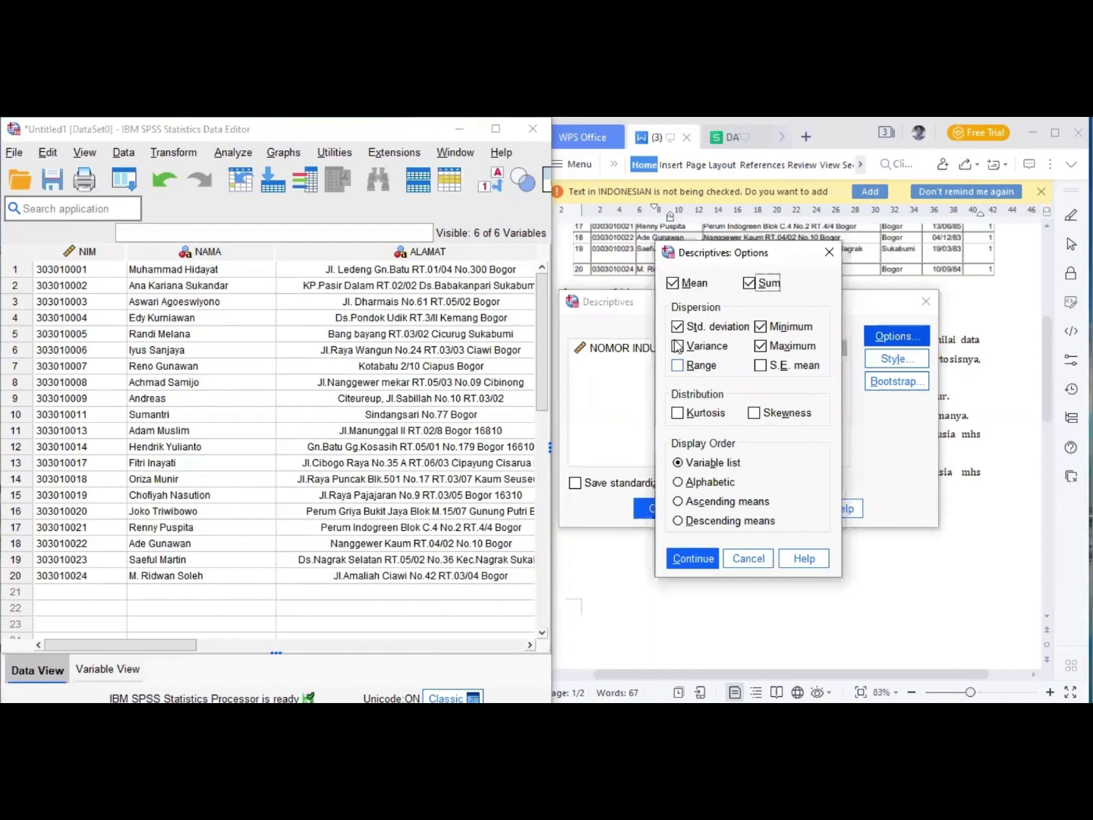
pyautogui.click(678, 346)
pyautogui.click(678, 366)
pyautogui.click(771, 368)
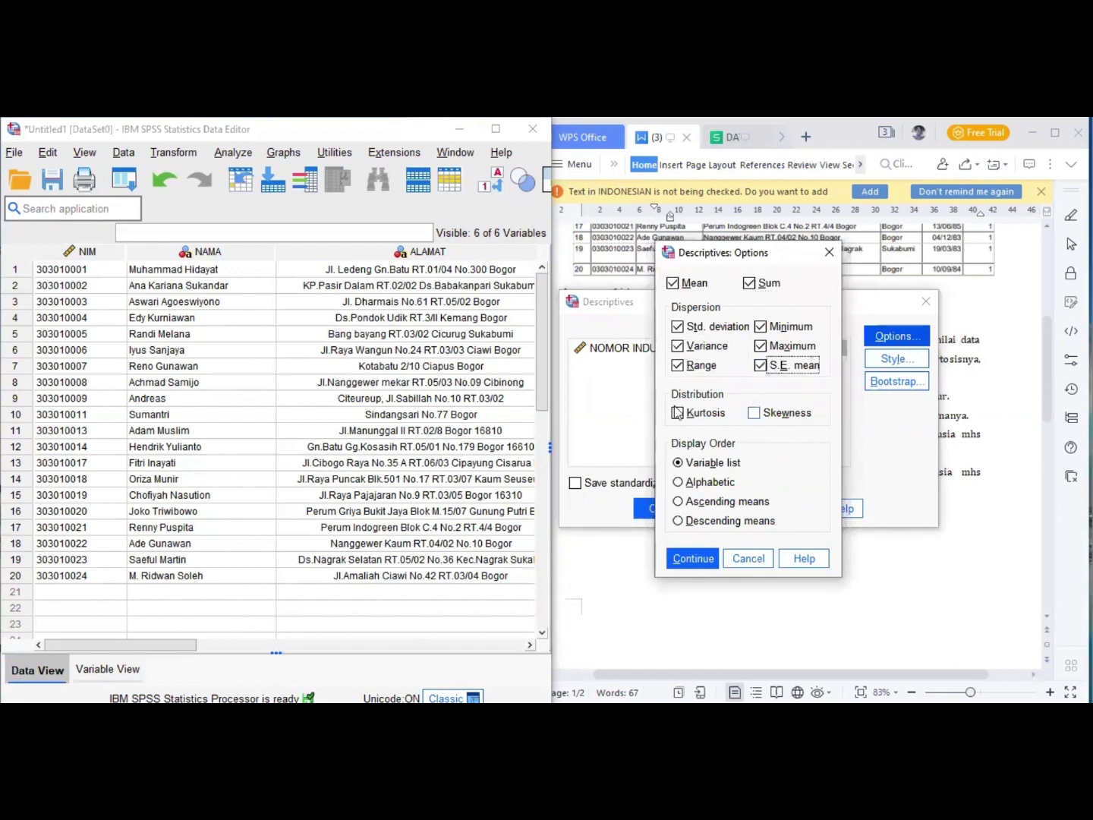
pyautogui.click(754, 413)
pyautogui.click(678, 413)
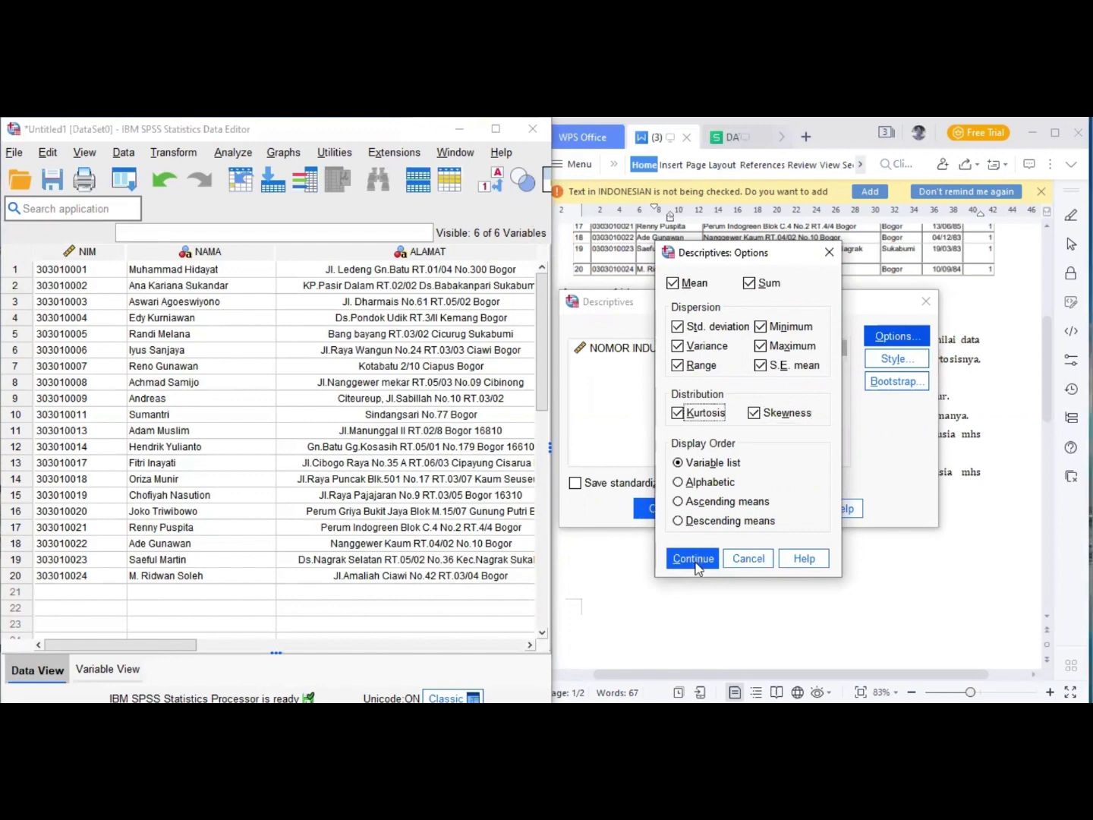
pyautogui.click(693, 559)
pyautogui.click(698, 561)
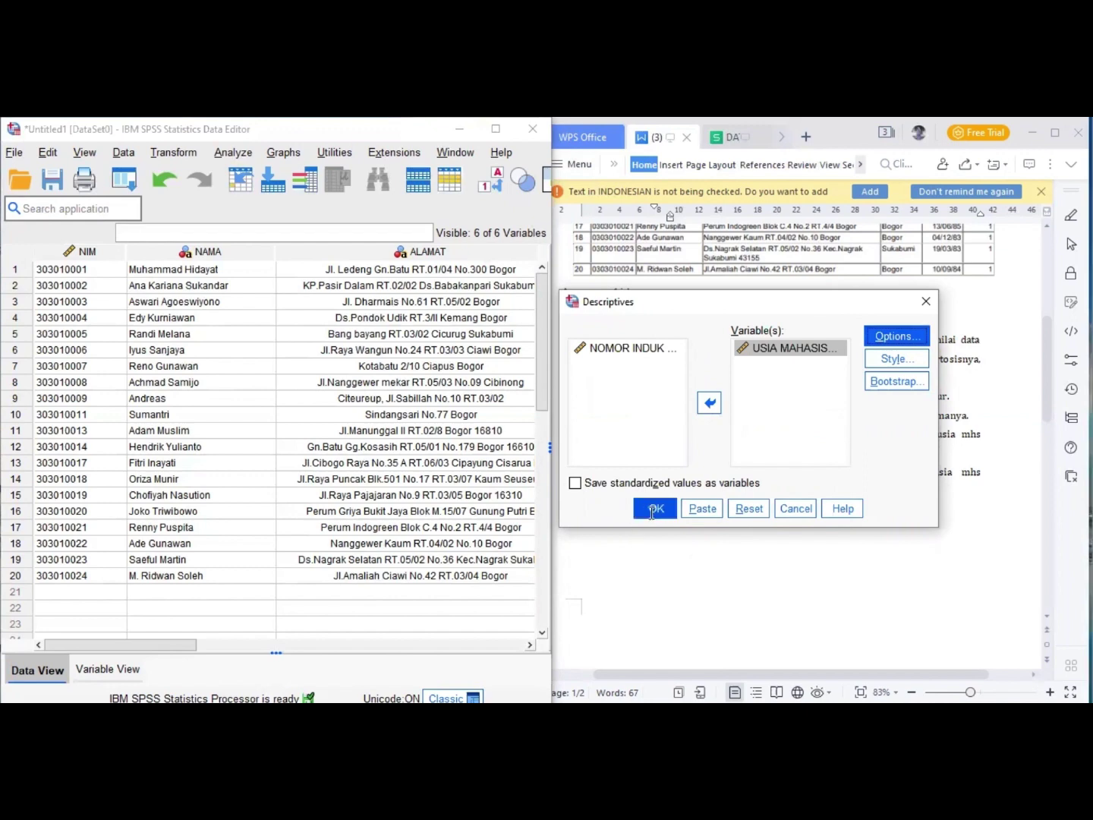
pyautogui.click(651, 509)
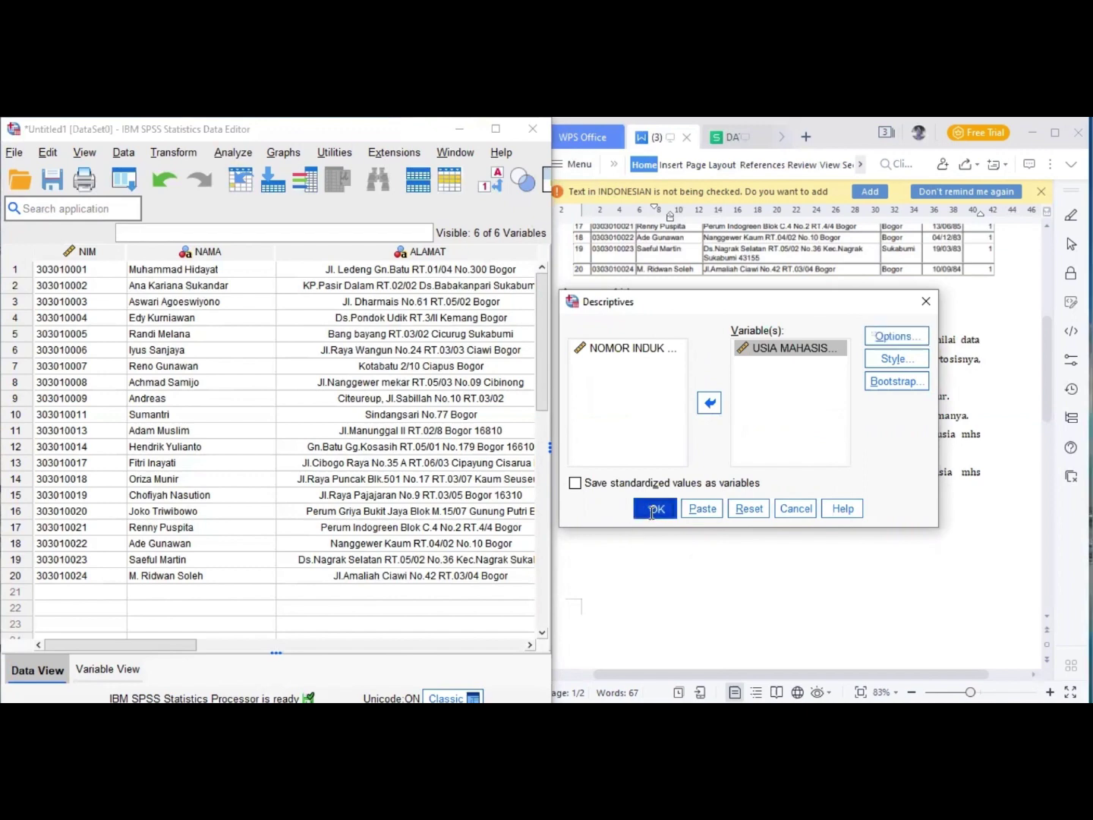
pyautogui.click(652, 509)
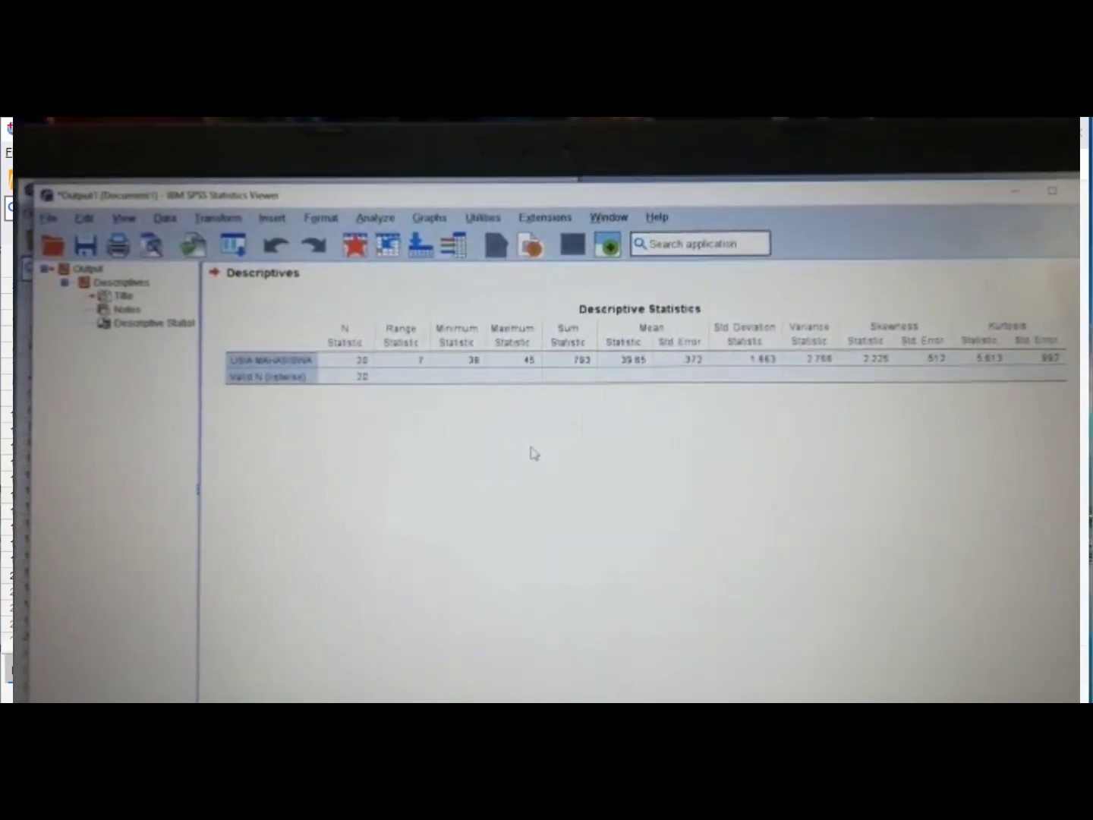
# Examine the Descriptive Statistics table for USIA MAHASISWA in the output
pyautogui.click(351, 374)
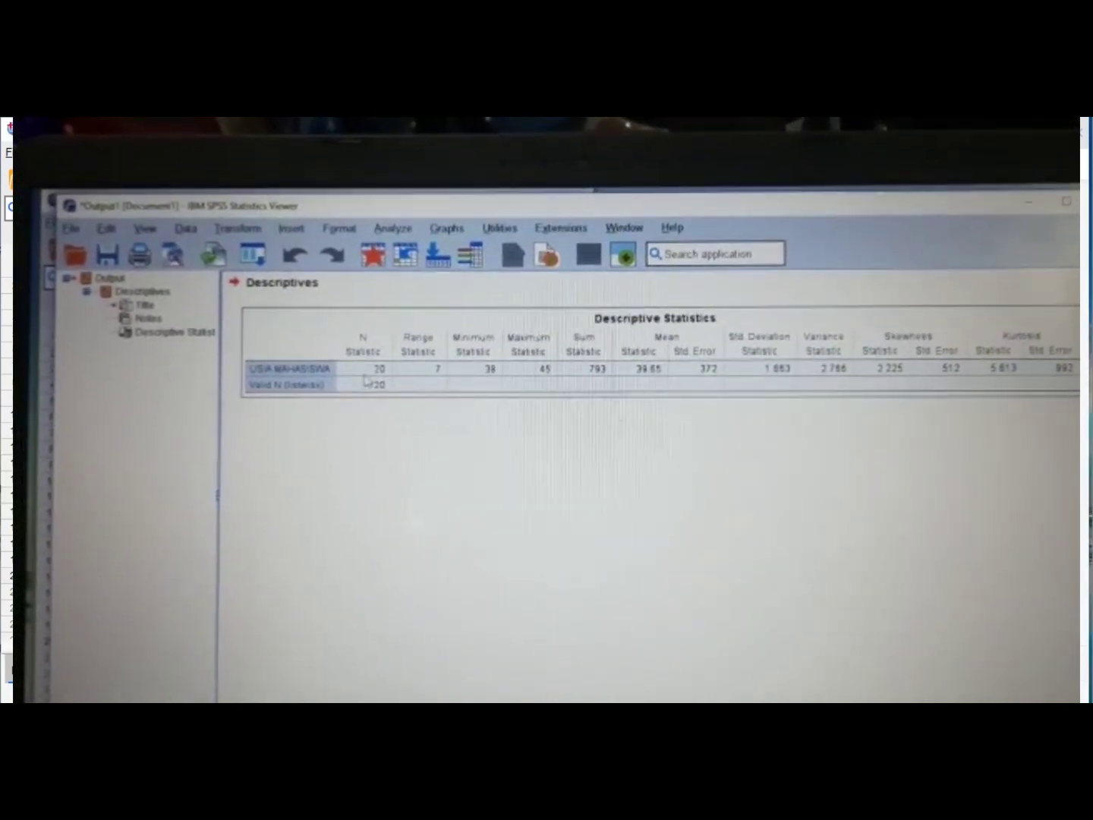
pyautogui.click(386, 427)
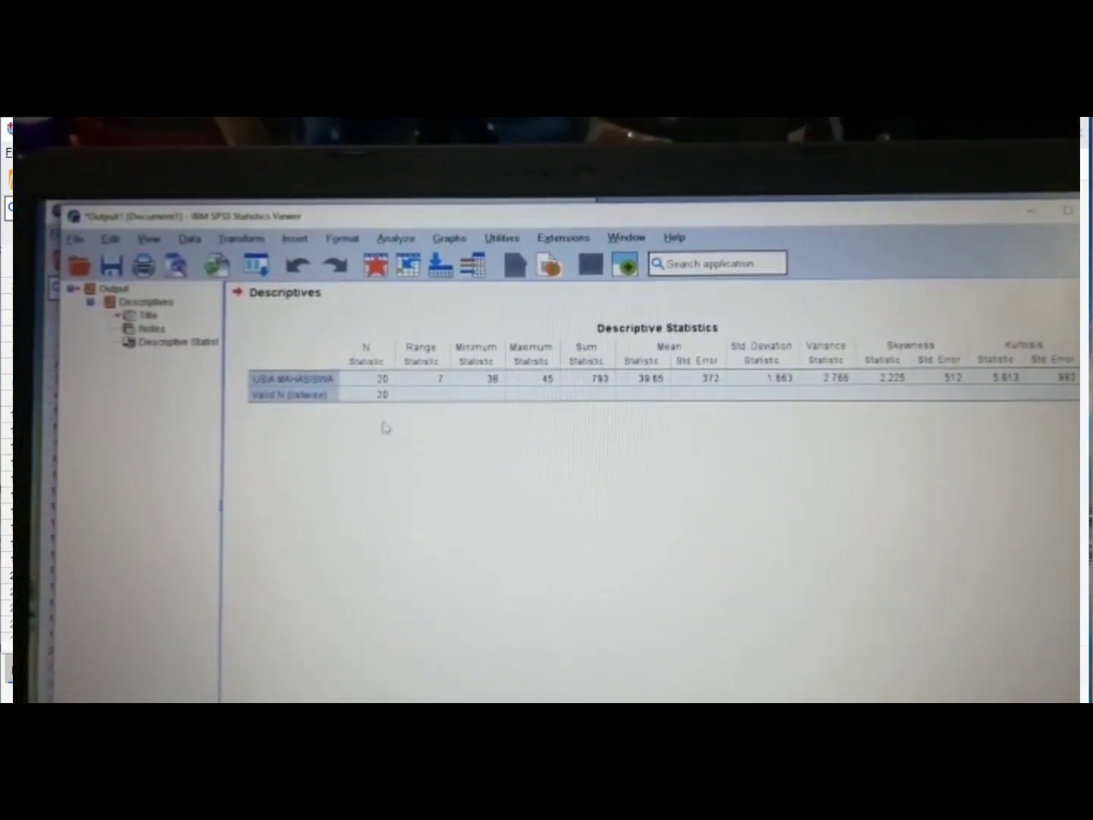
pyautogui.click(416, 403)
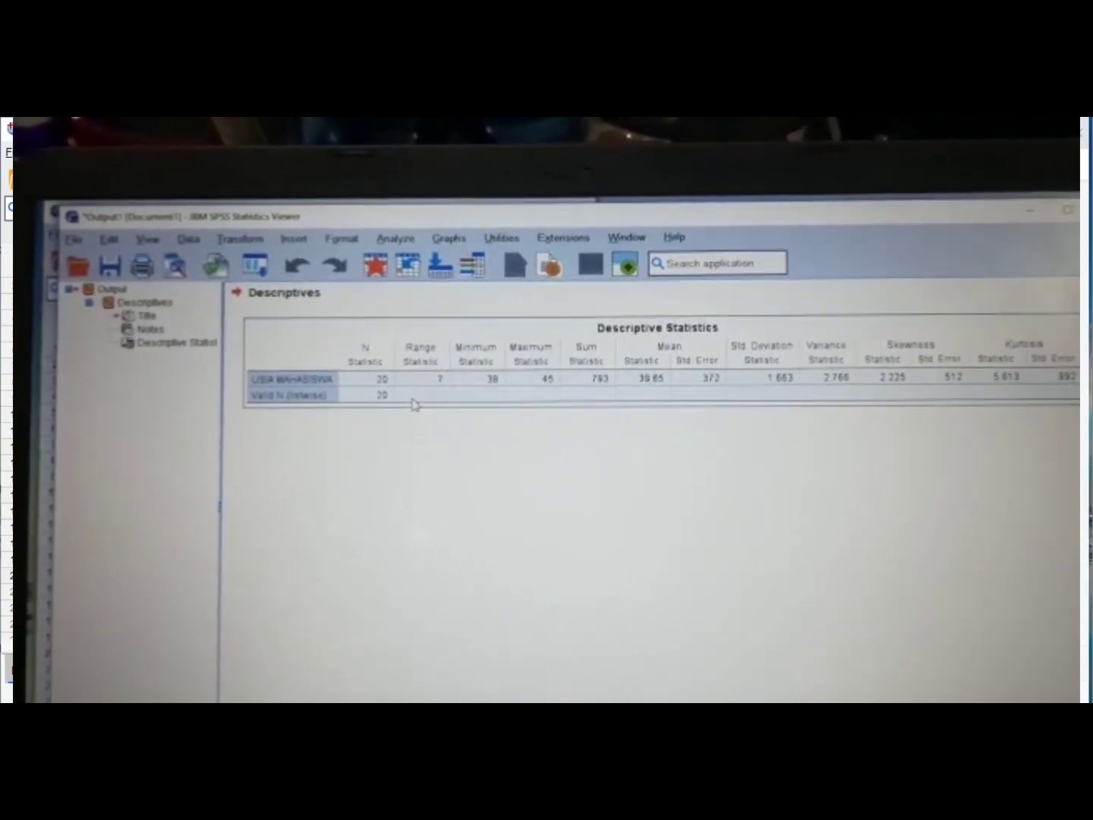
pyautogui.click(444, 428)
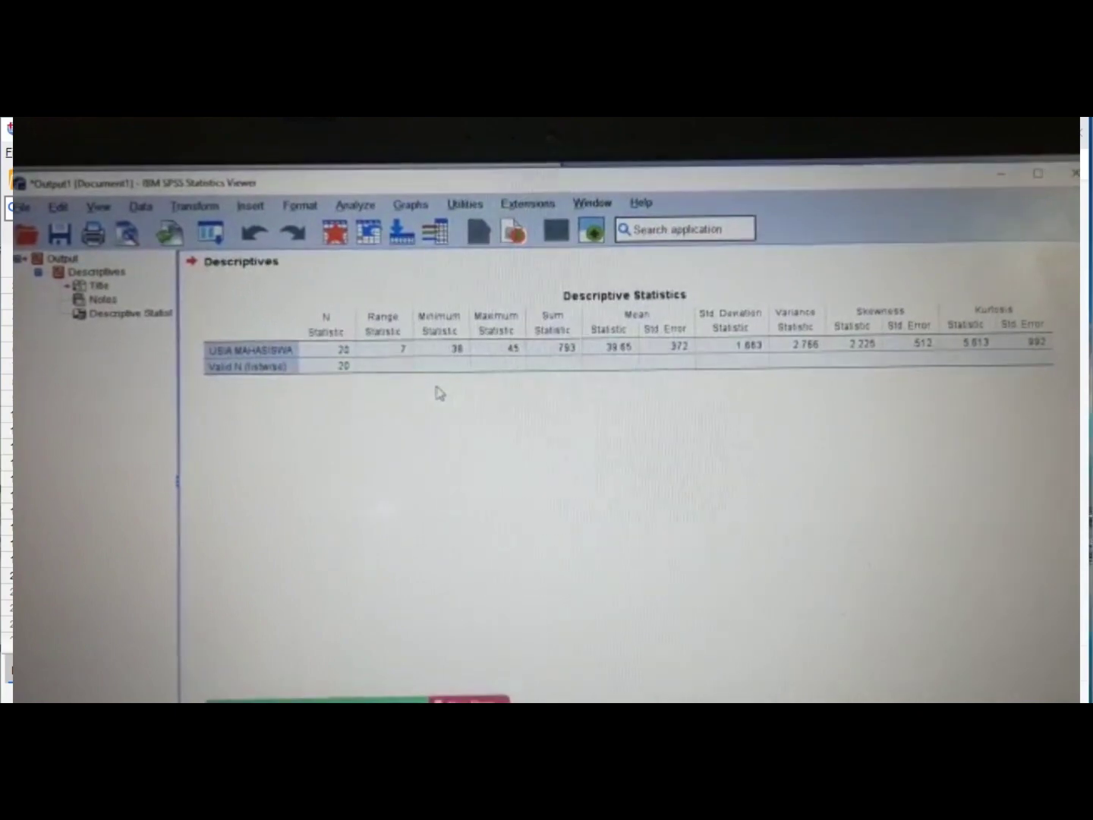
pyautogui.click(493, 377)
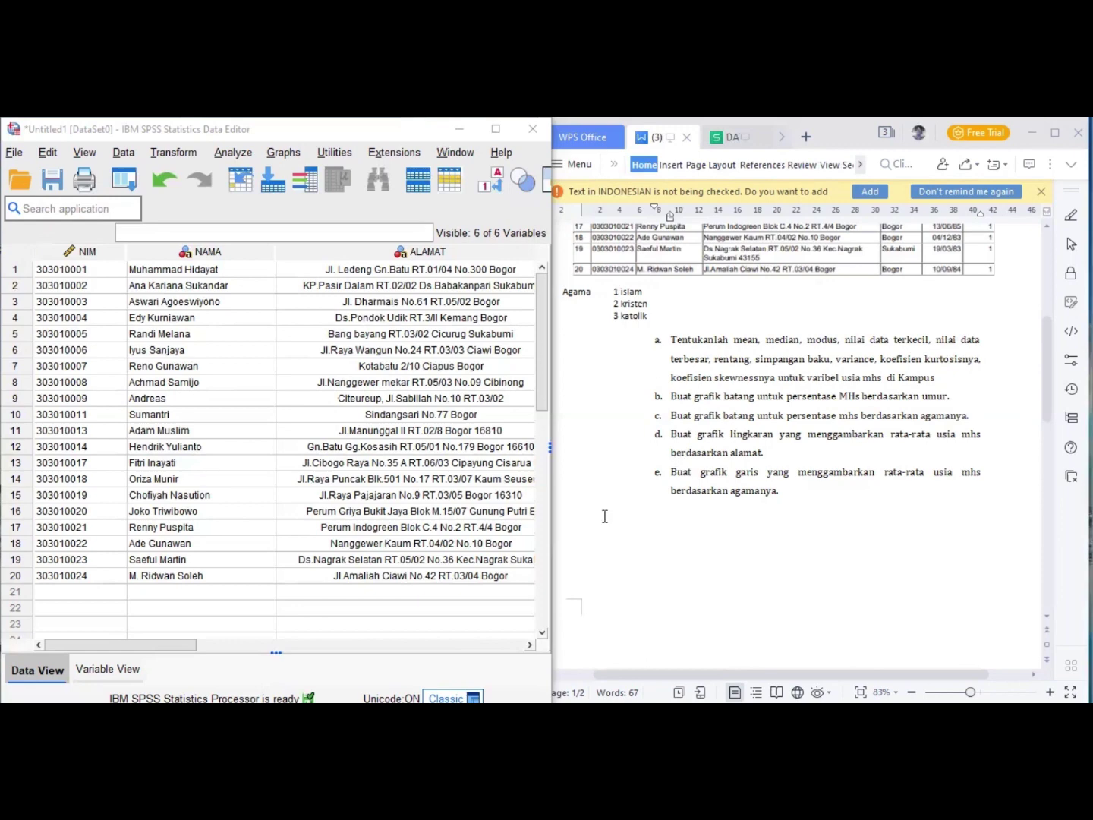
# Create a simple bar chart of the number of cases, summarised for groups of cases, with USIA MAHASISWA on the category axis
pyautogui.click(400, 336)
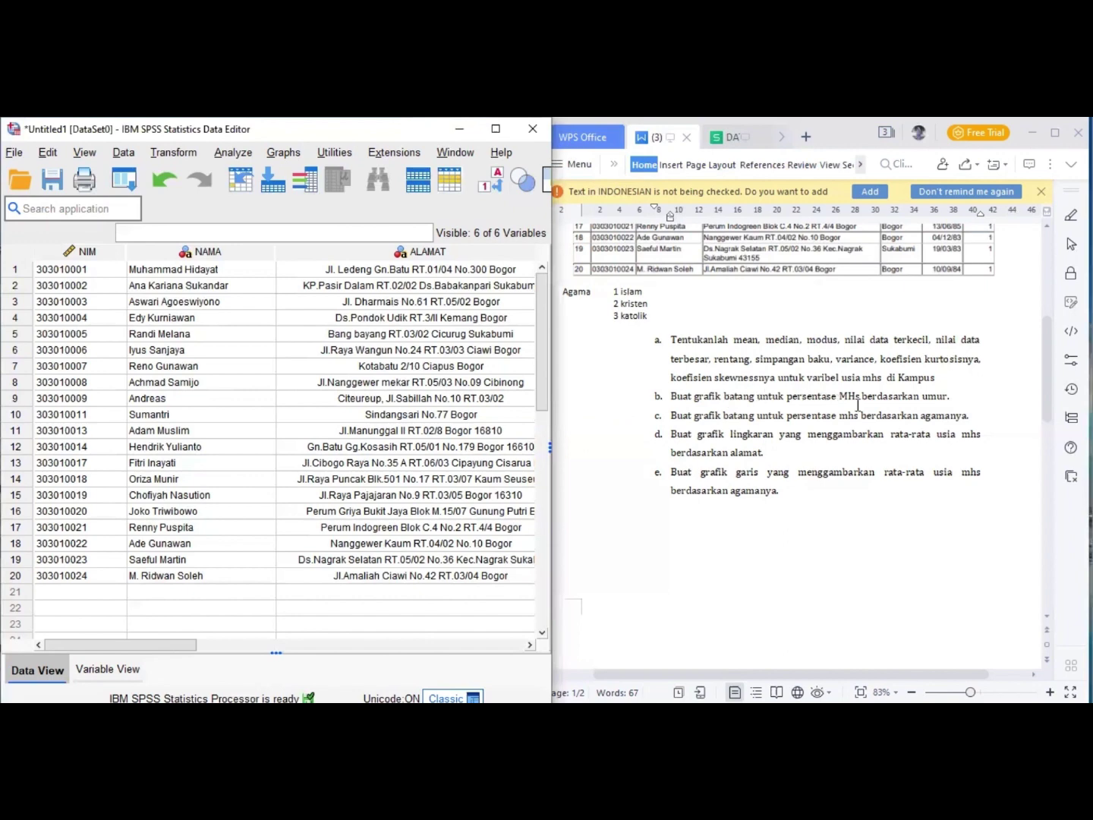
pyautogui.click(292, 158)
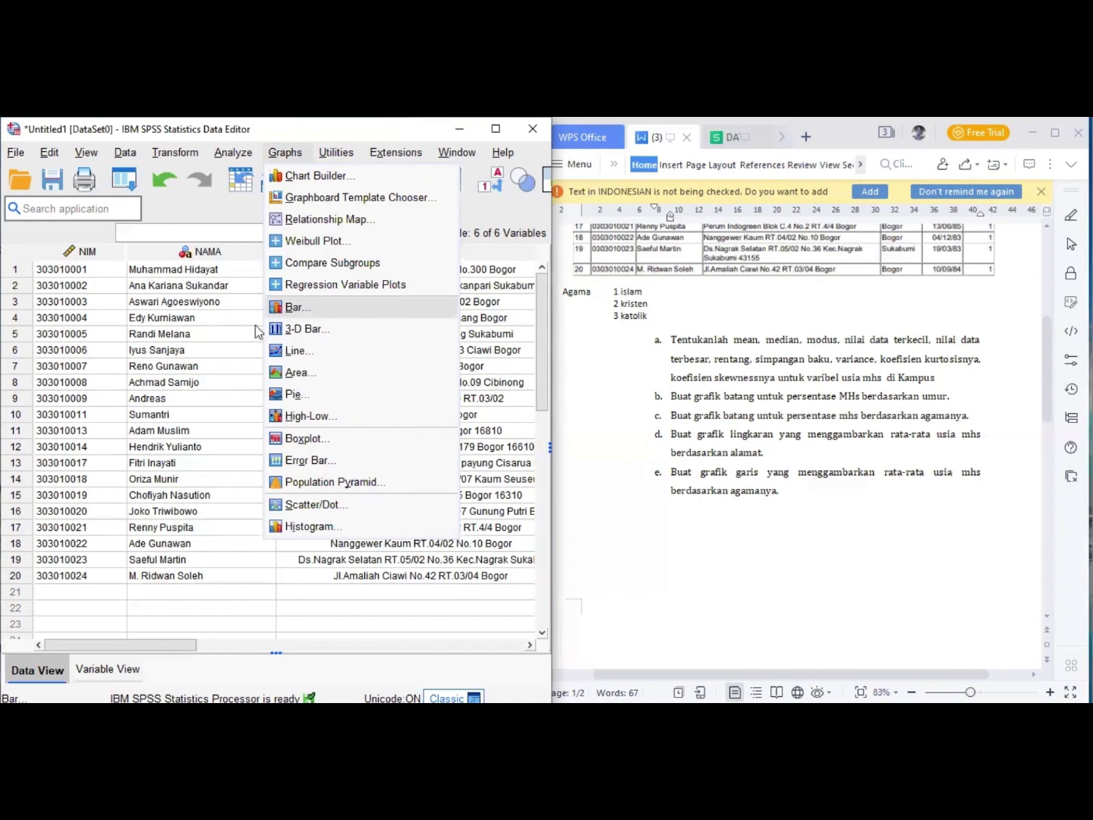
pyautogui.click(313, 304)
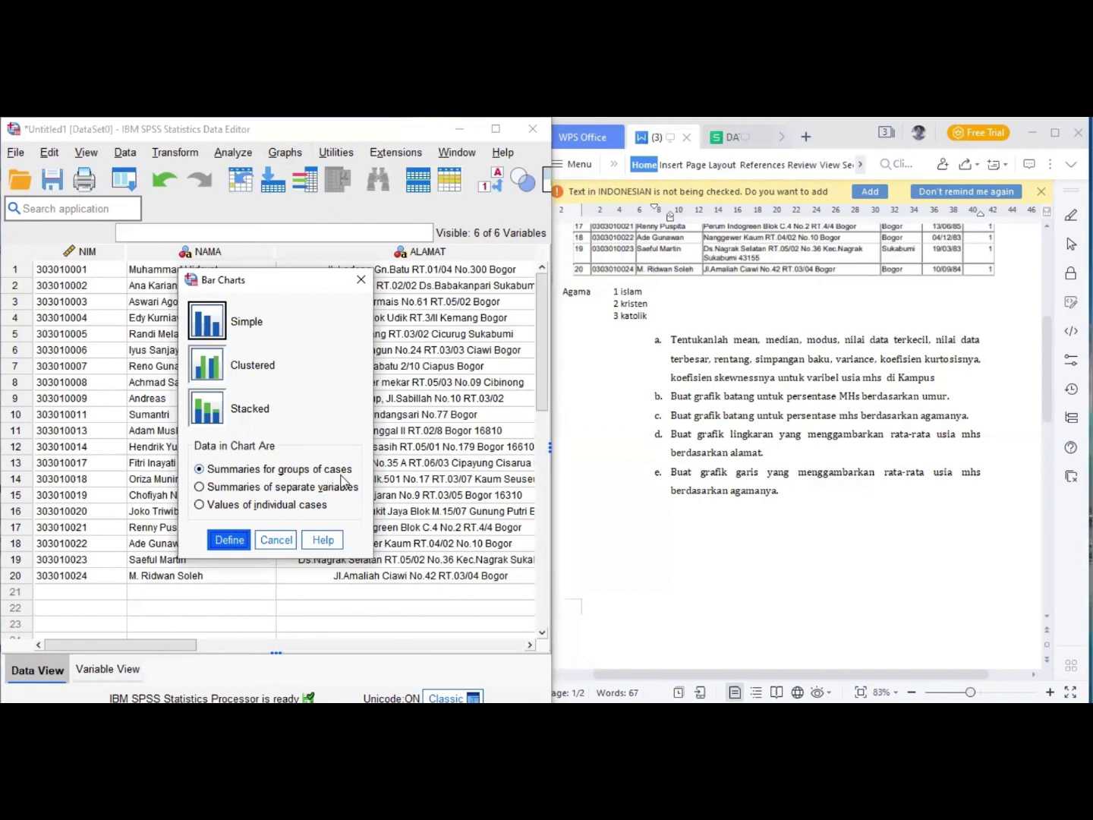
pyautogui.click(227, 540)
pyautogui.click(228, 544)
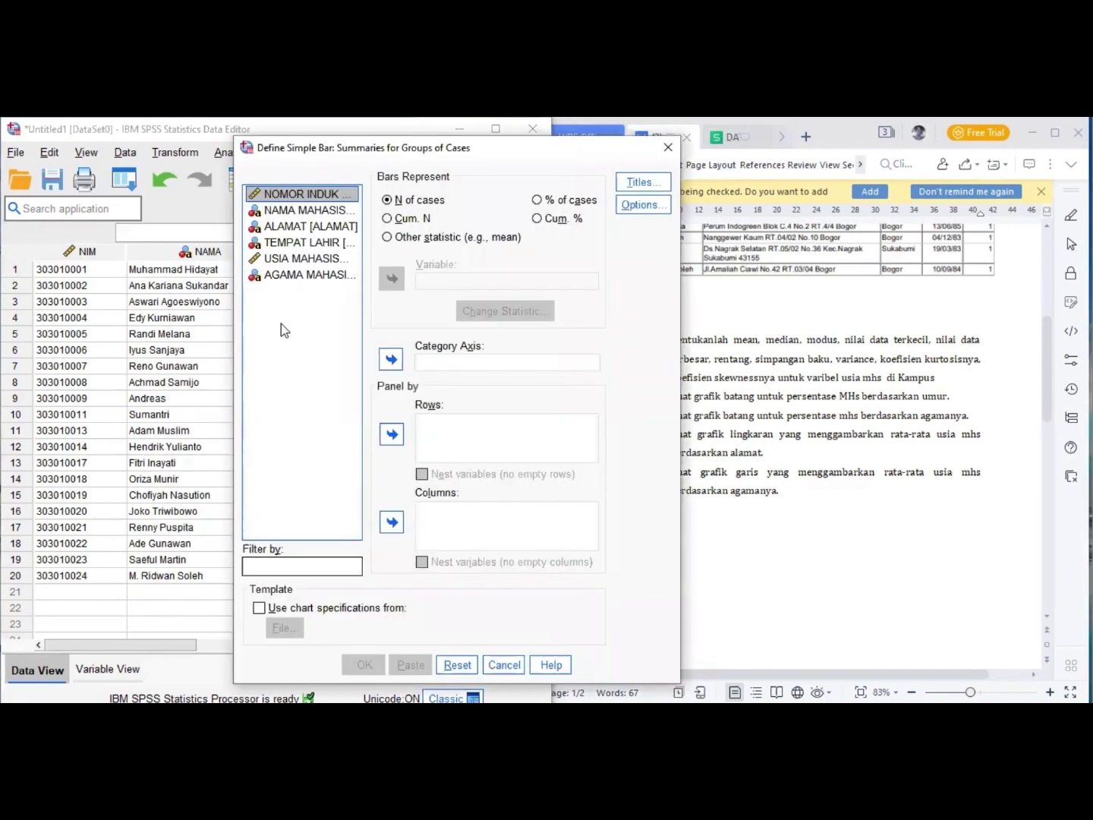
pyautogui.click(298, 260)
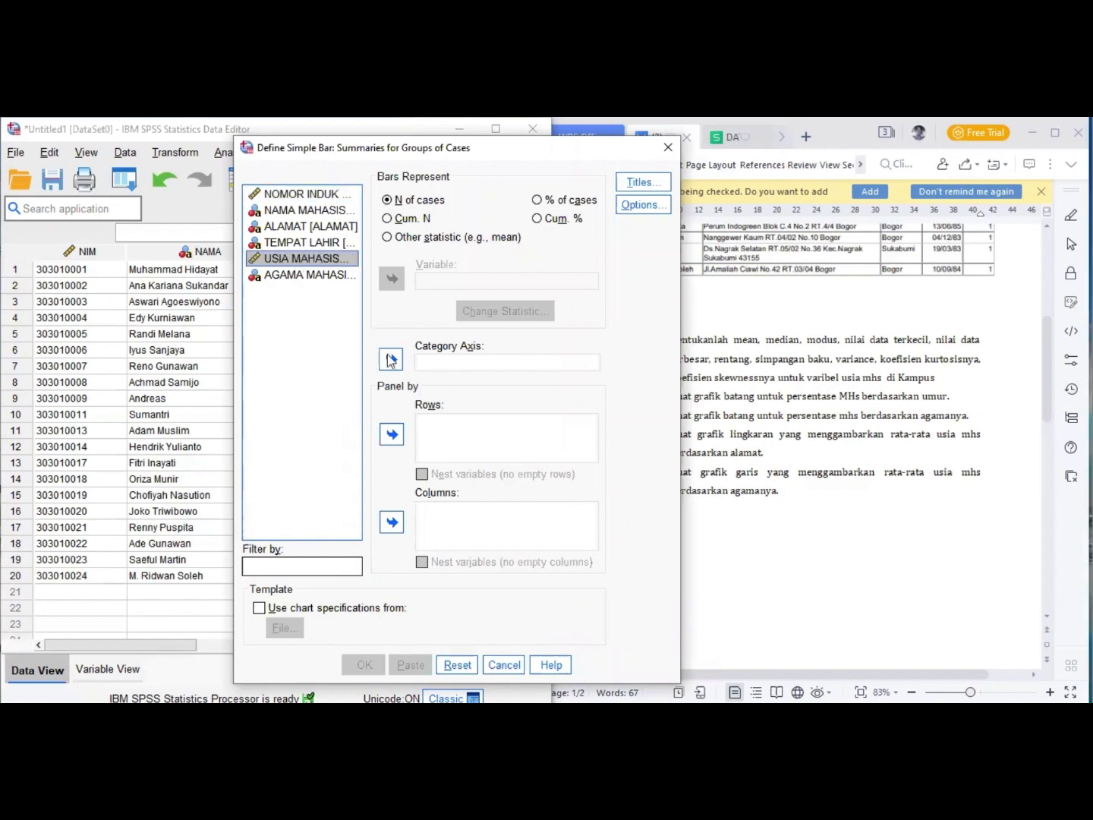
pyautogui.click(390, 361)
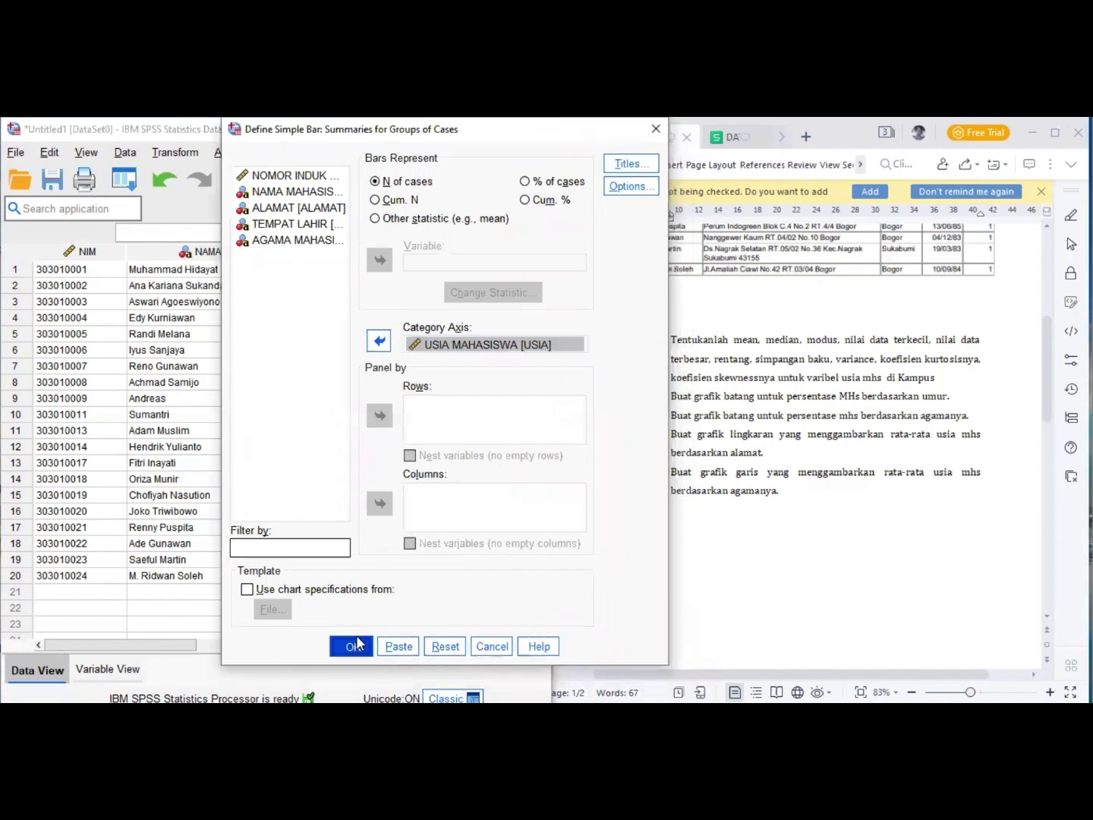
pyautogui.click(358, 642)
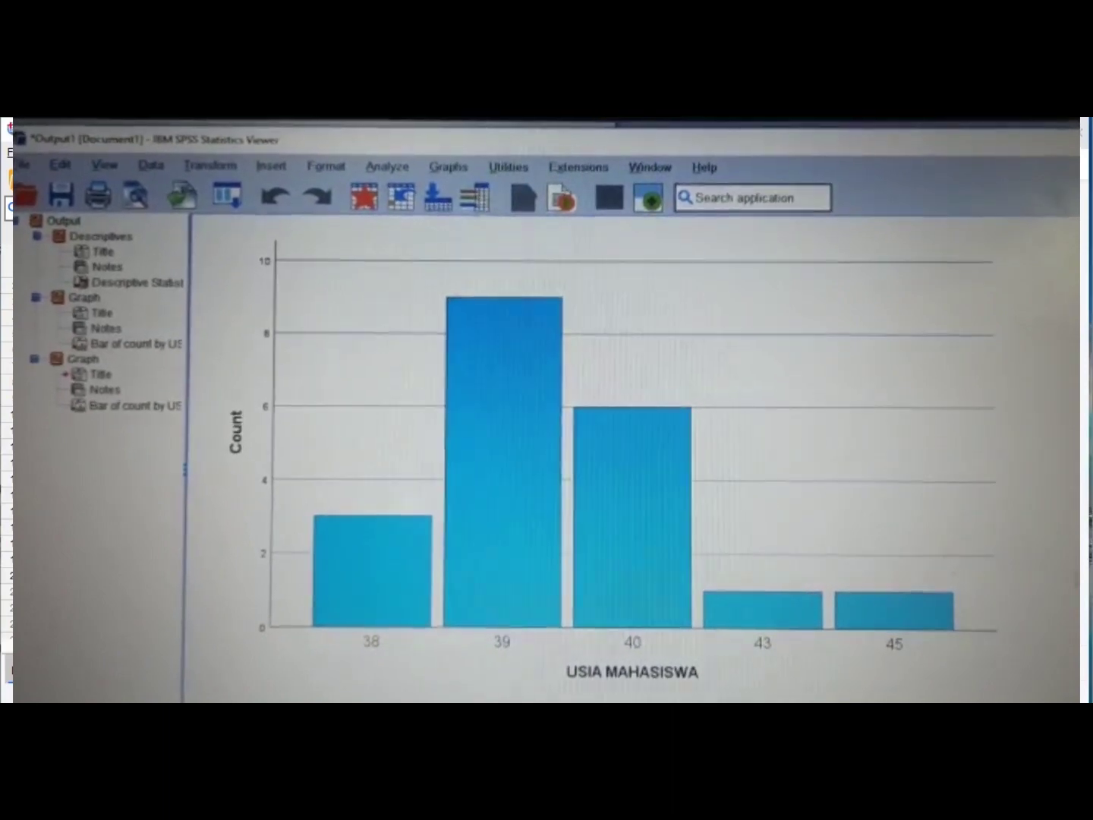
pyautogui.click(859, 468)
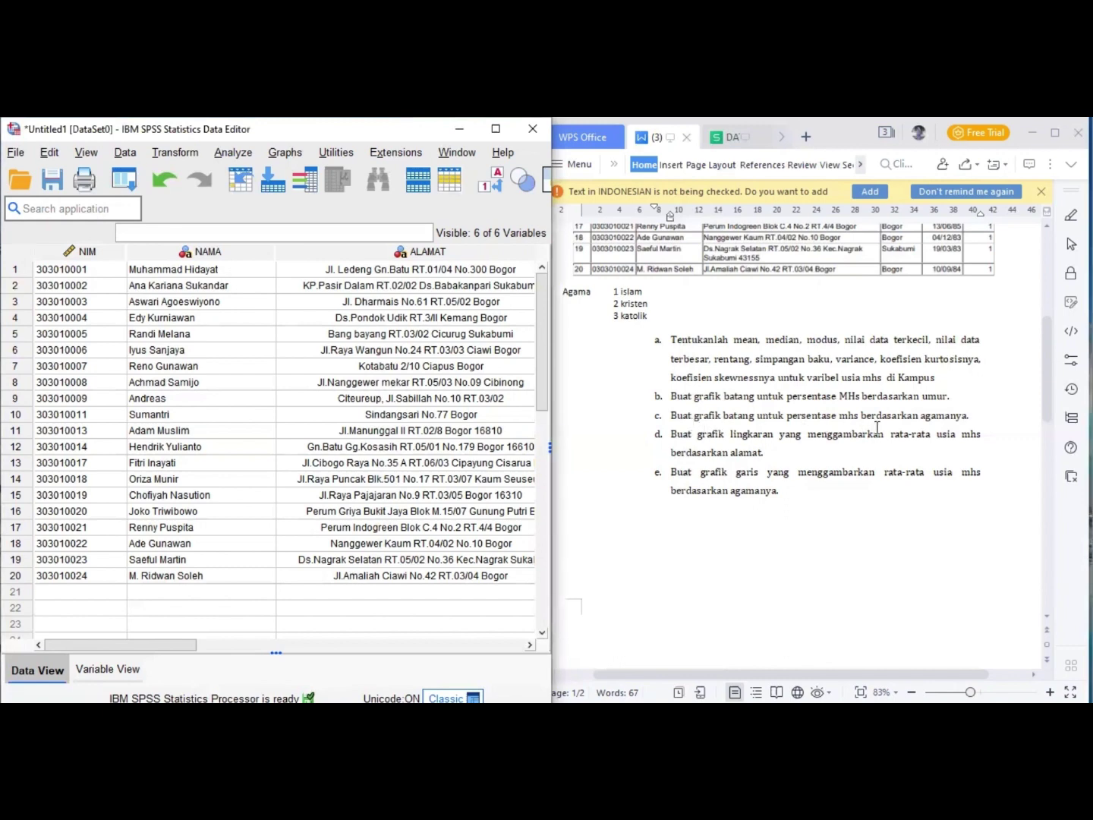
# Create another simple bar chart of the number of cases, replacing USIA MAHASISWA with AGAMA MAHASISWA on the category axis
pyautogui.click(281, 156)
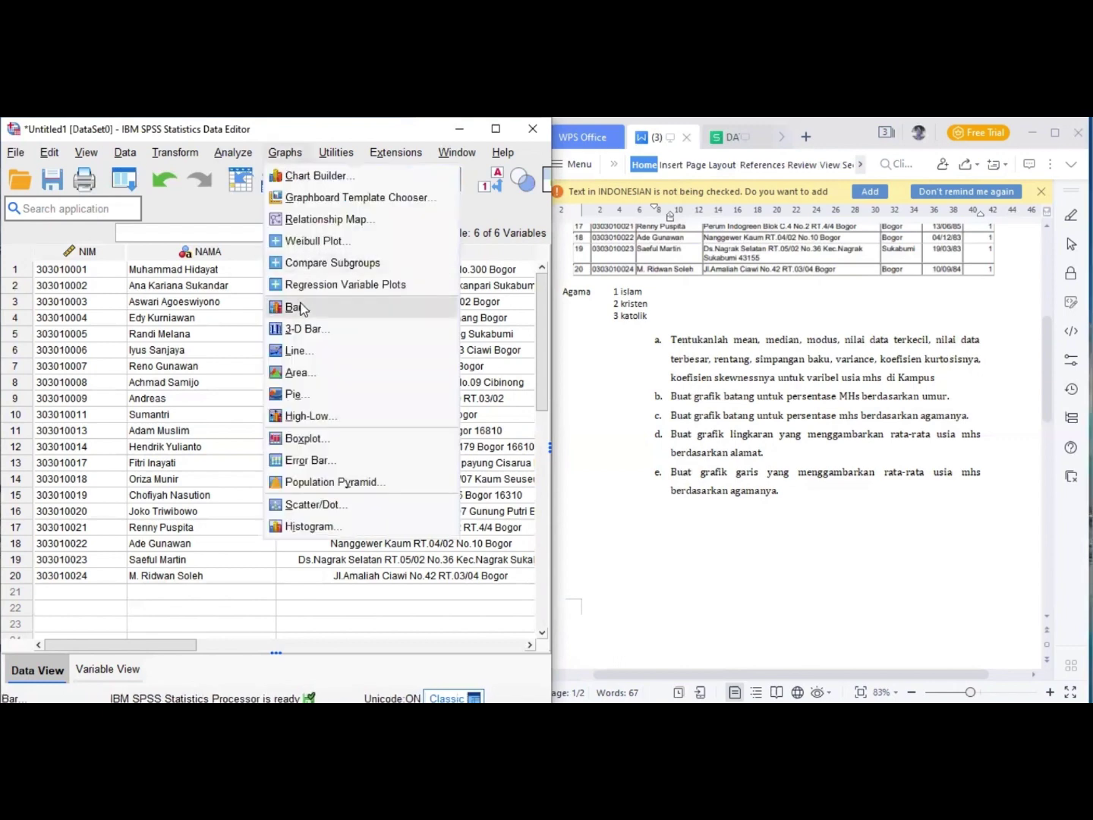
pyautogui.press('Return')
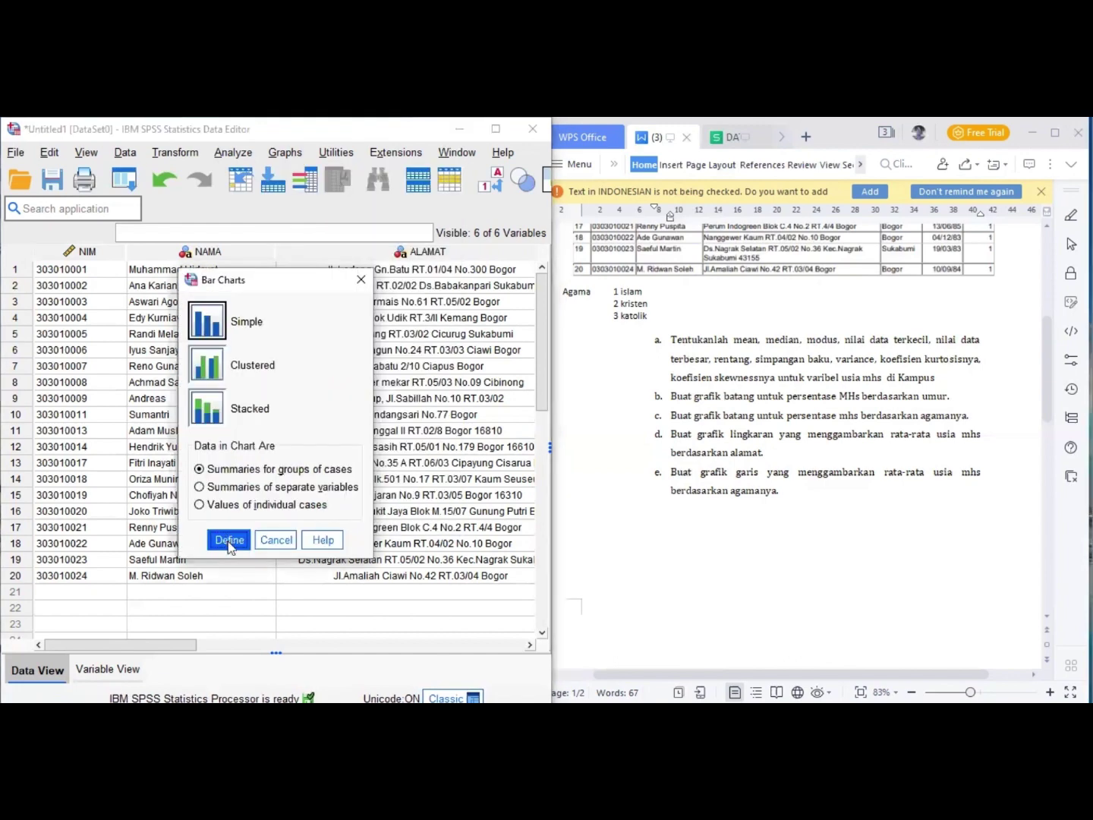
pyautogui.click(229, 541)
pyautogui.click(432, 343)
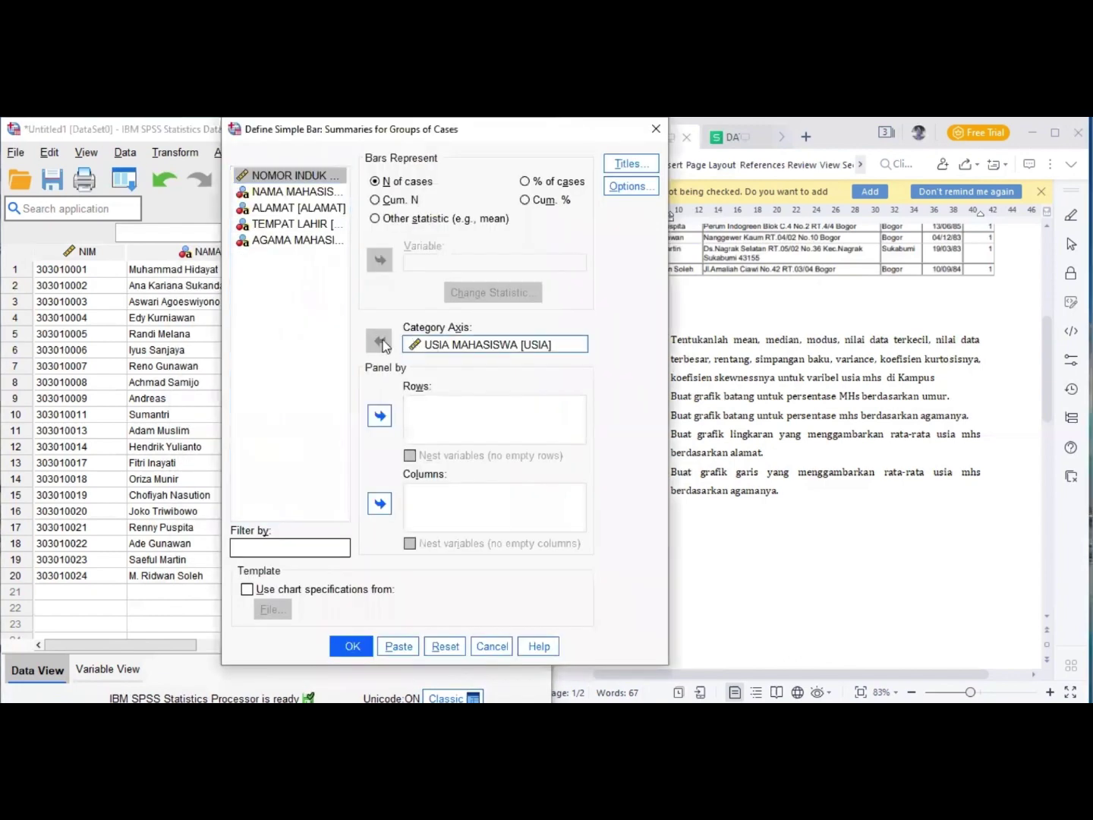
pyautogui.click(380, 341)
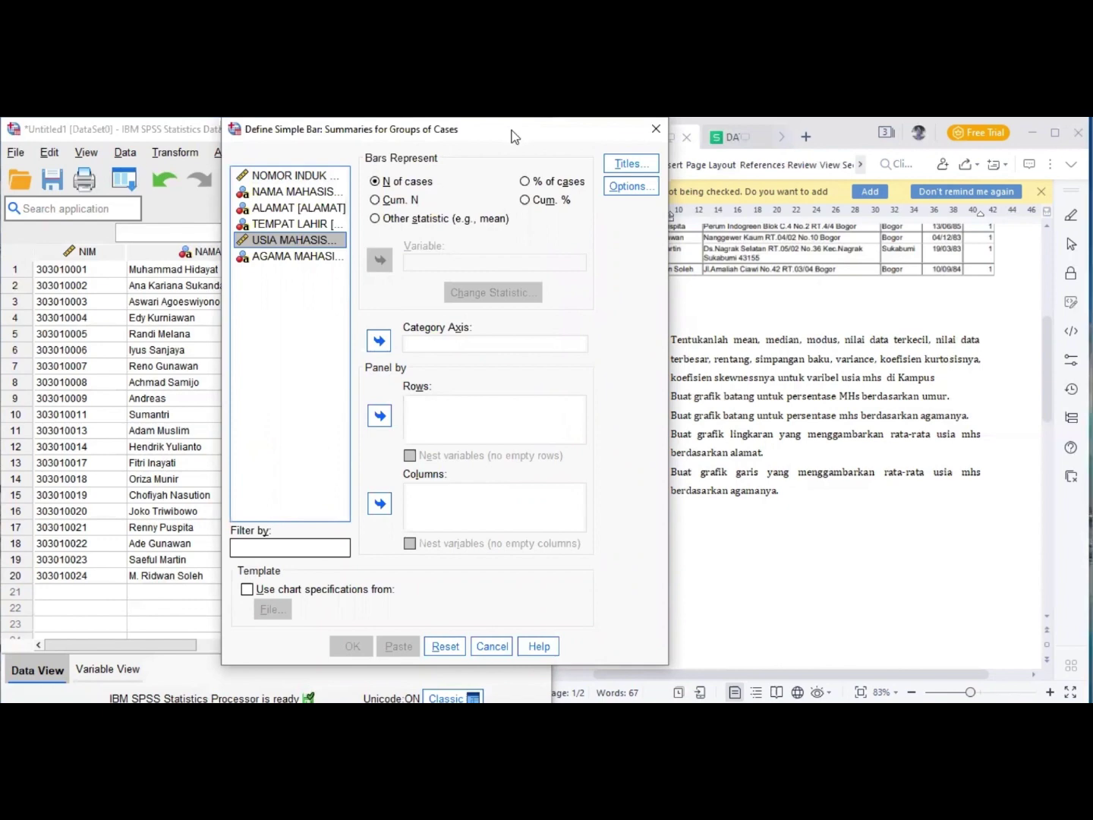
pyautogui.click(217, 257)
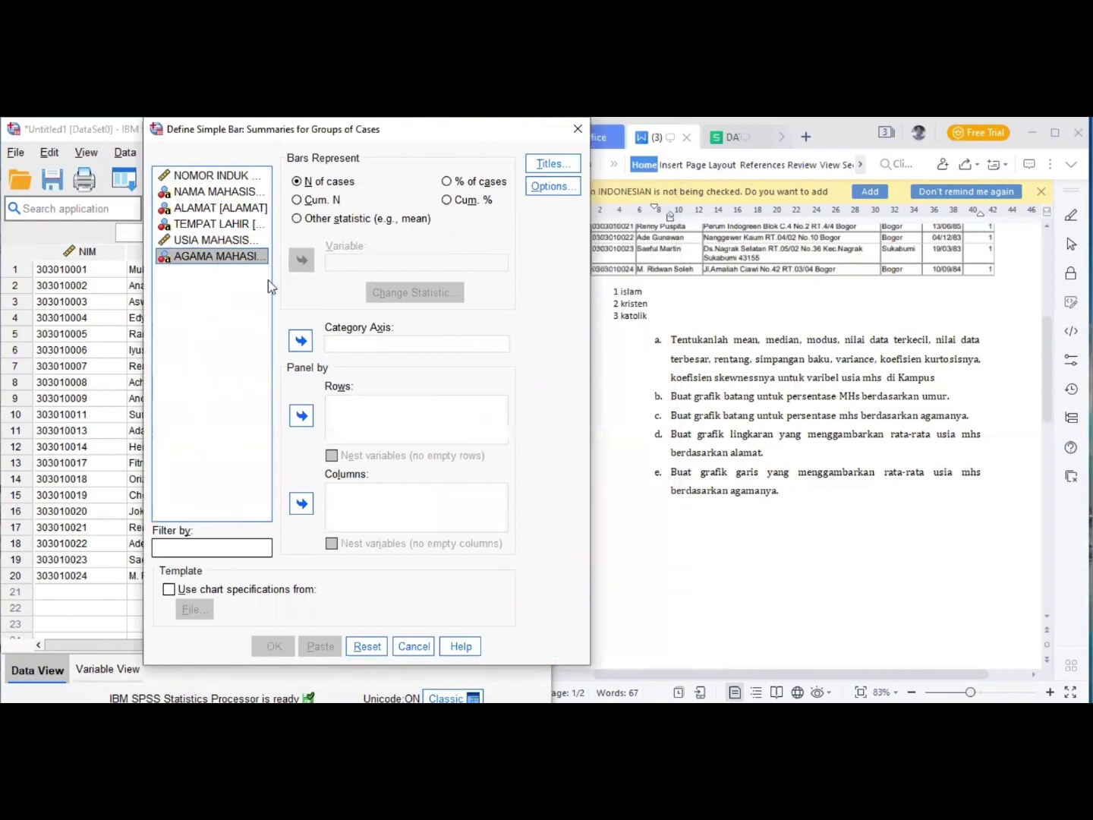
pyautogui.click(301, 341)
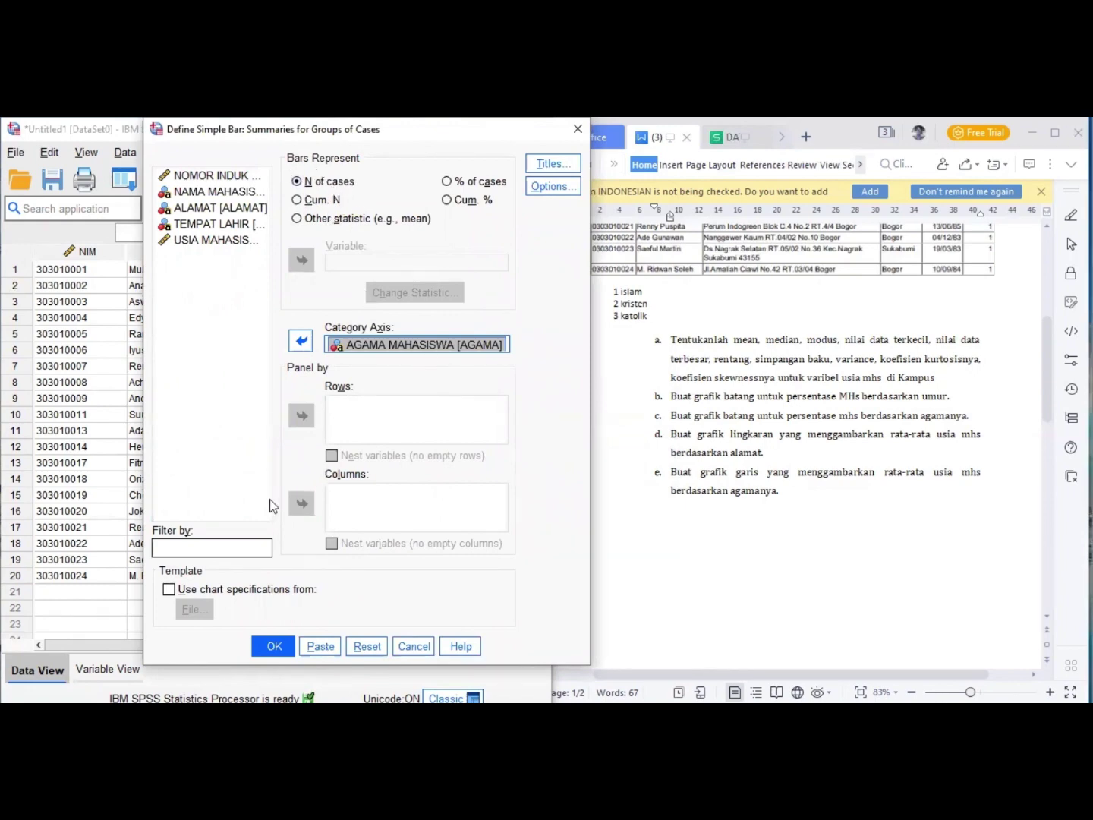
pyautogui.click(274, 646)
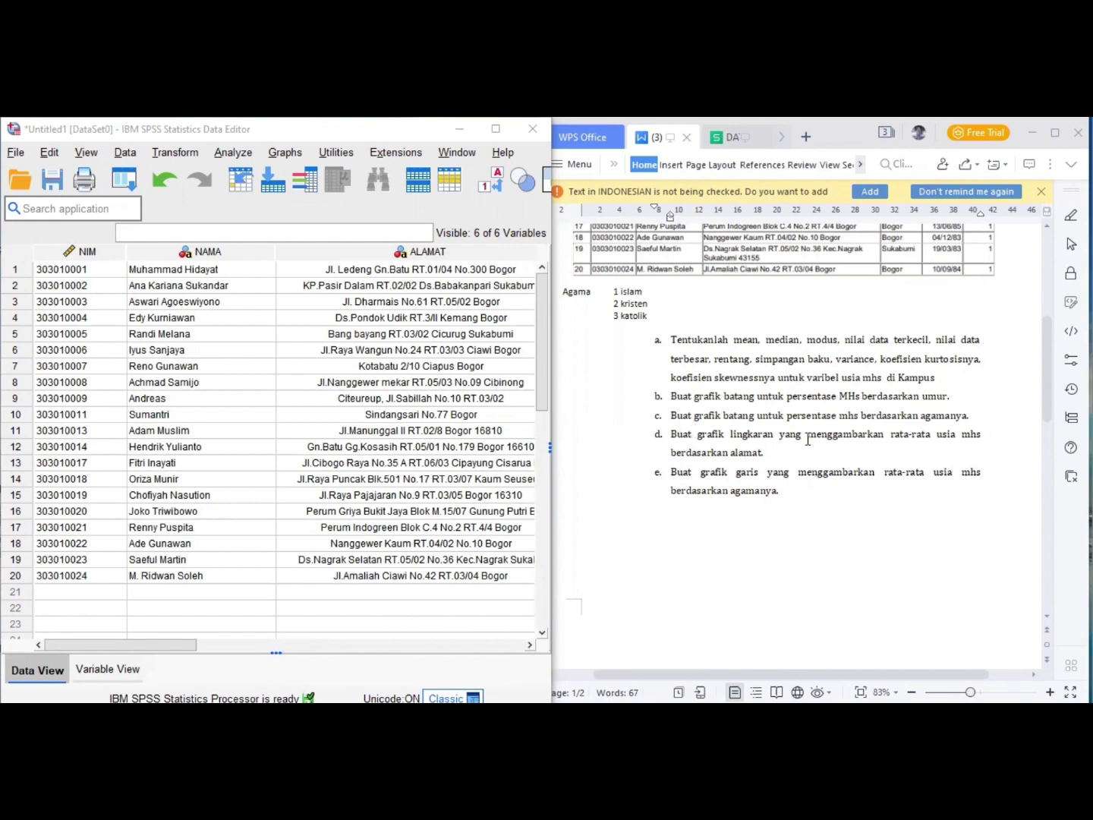
pyautogui.hotkey('alt', 'Tab')
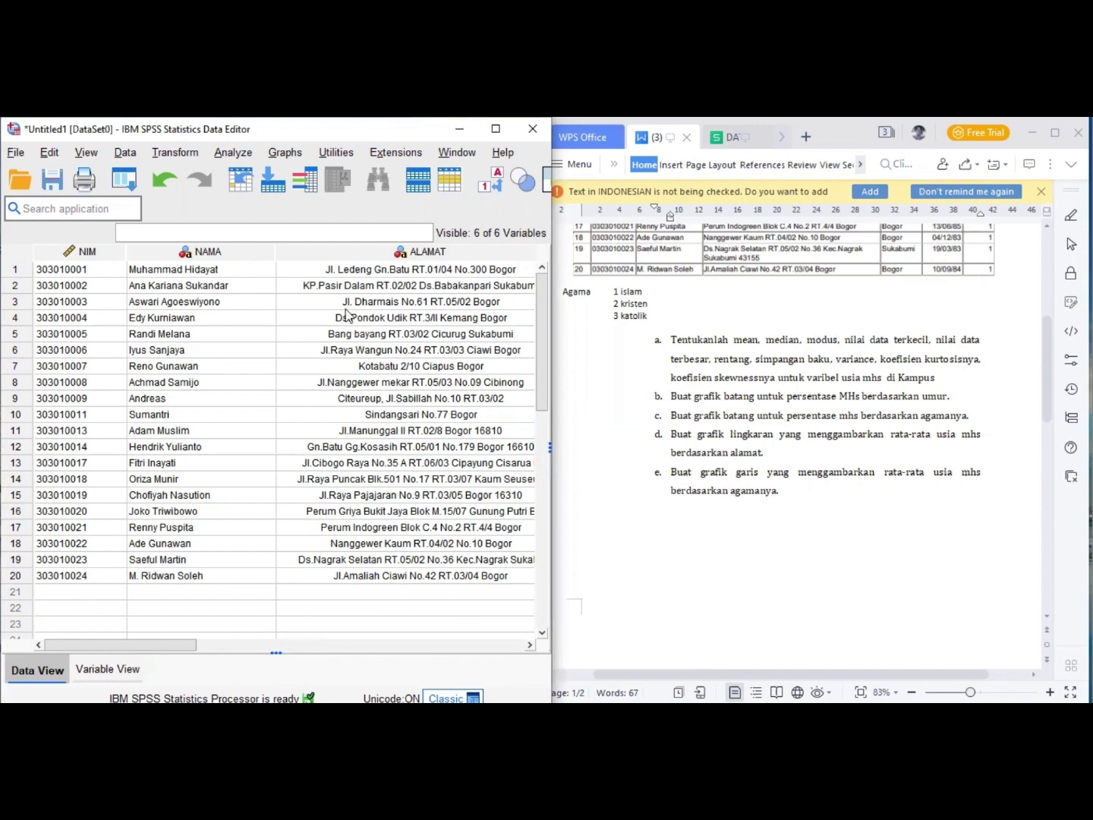
# Create a pie chart summarised for groups of cases, with slices representing the sum of USIA MAHASISWA and defined by ALAMAT
pyautogui.click(277, 150)
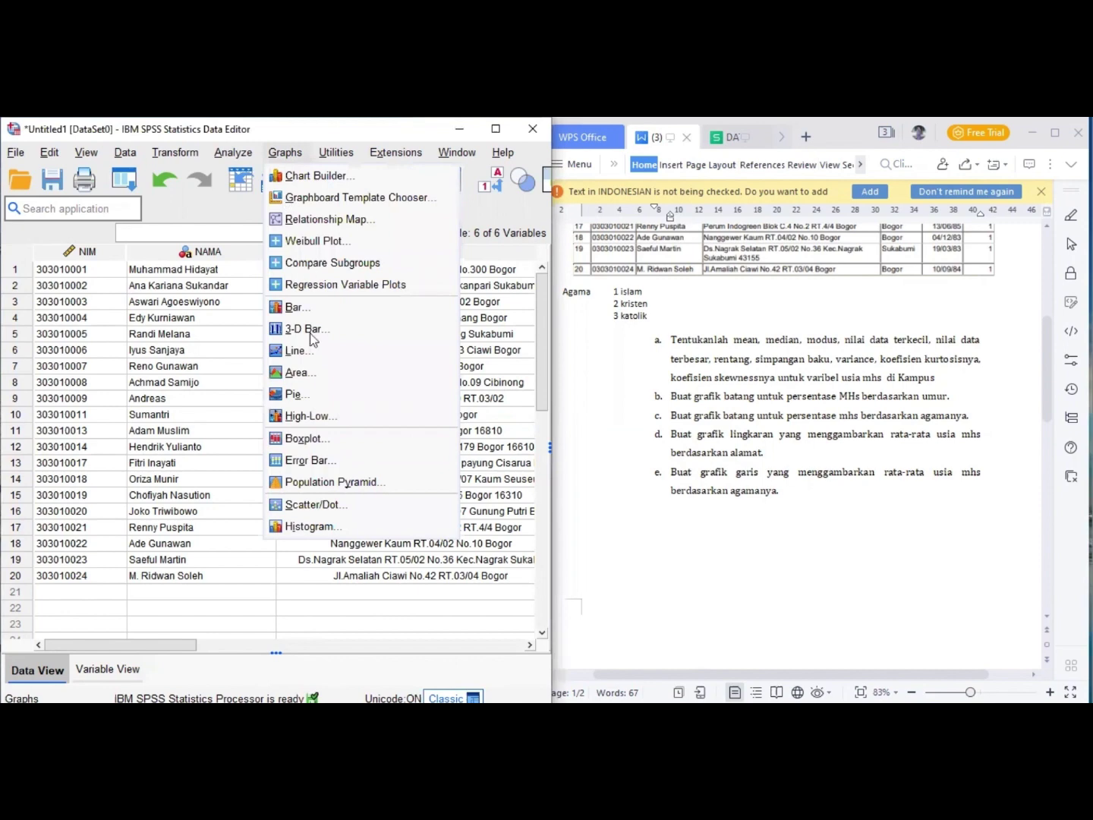
pyautogui.click(293, 394)
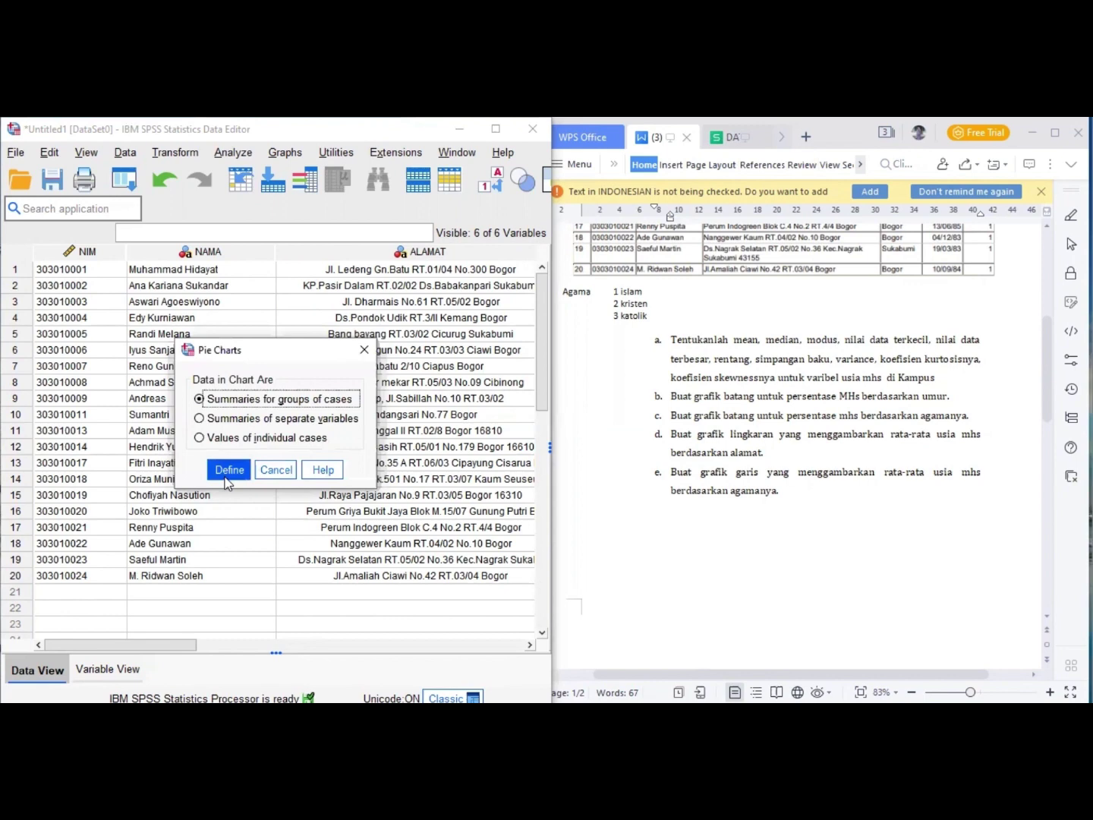
pyautogui.press('Return')
pyautogui.click(346, 225)
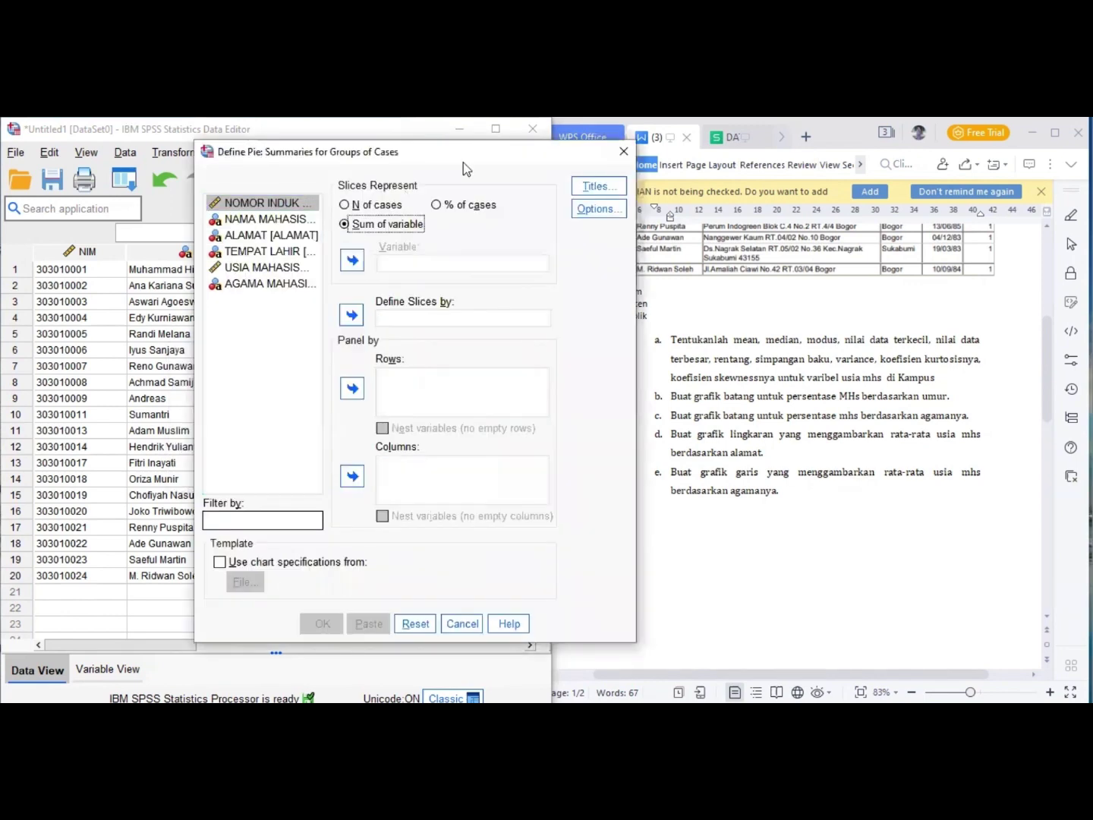
pyautogui.moveTo(464, 161); pyautogui.dragTo(413, 157)
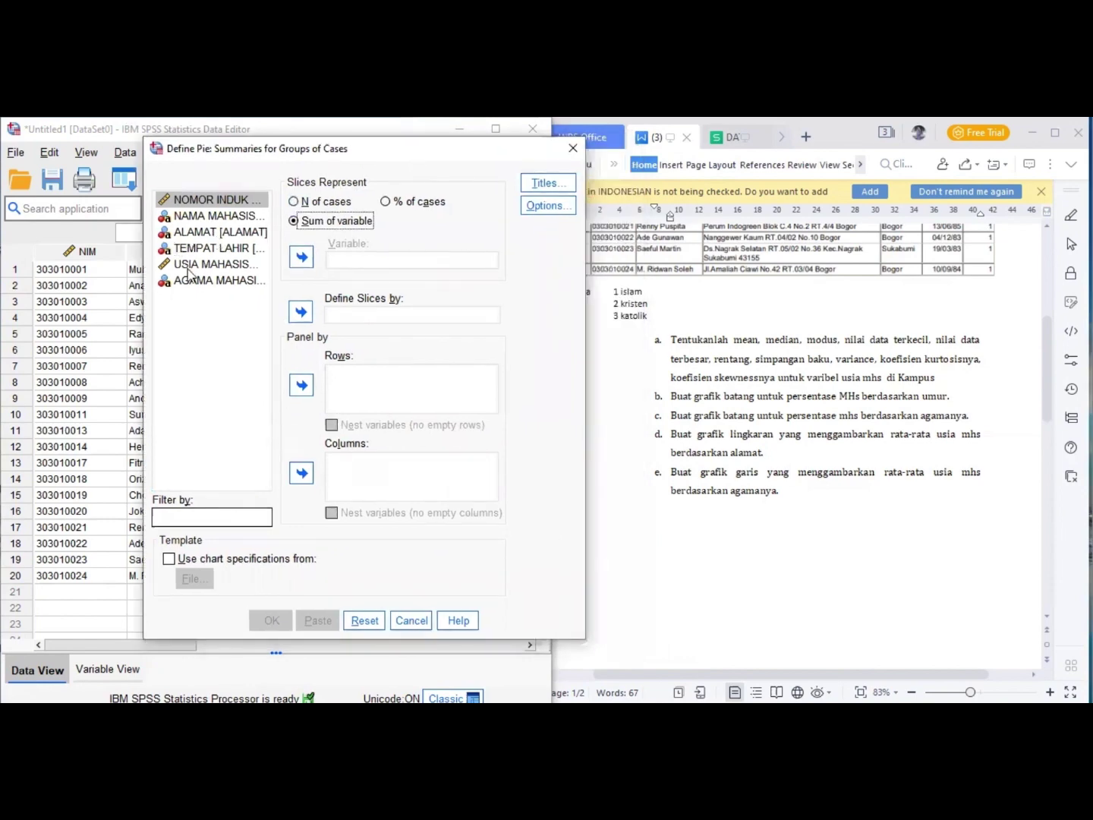
pyautogui.press('Tab')
pyautogui.click(254, 263)
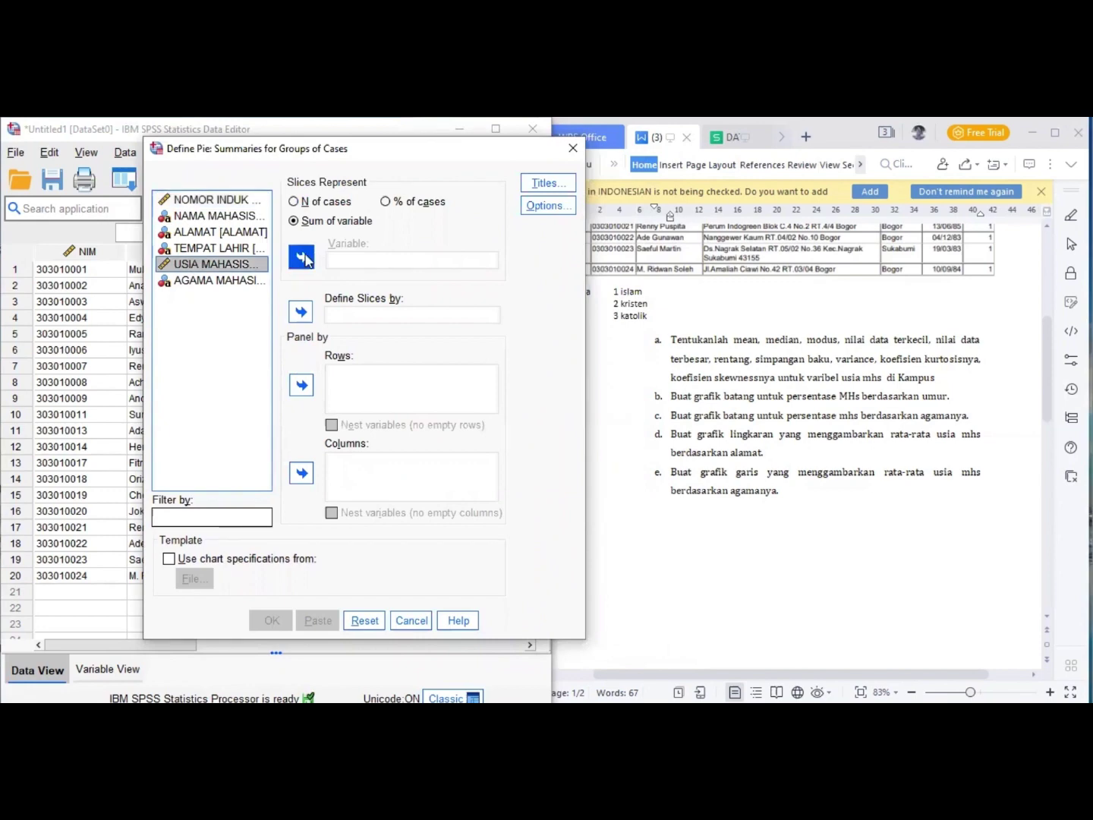
pyautogui.click(302, 258)
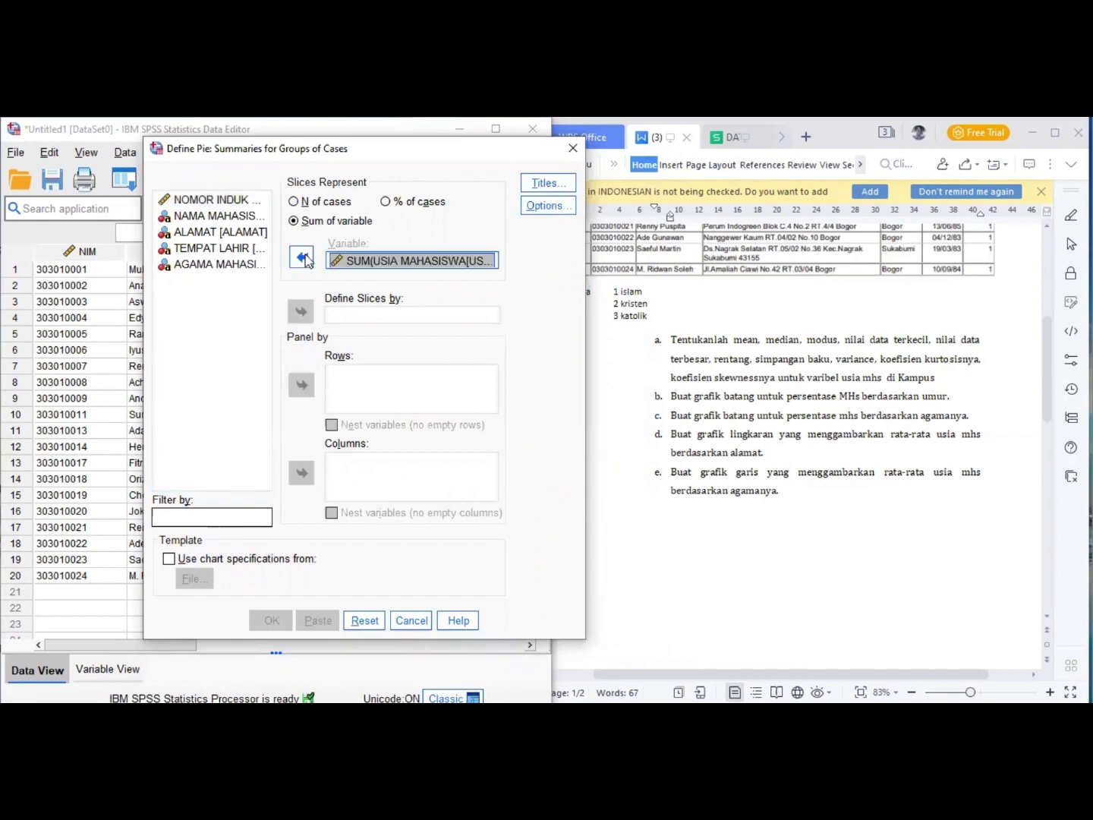
pyautogui.click(221, 232)
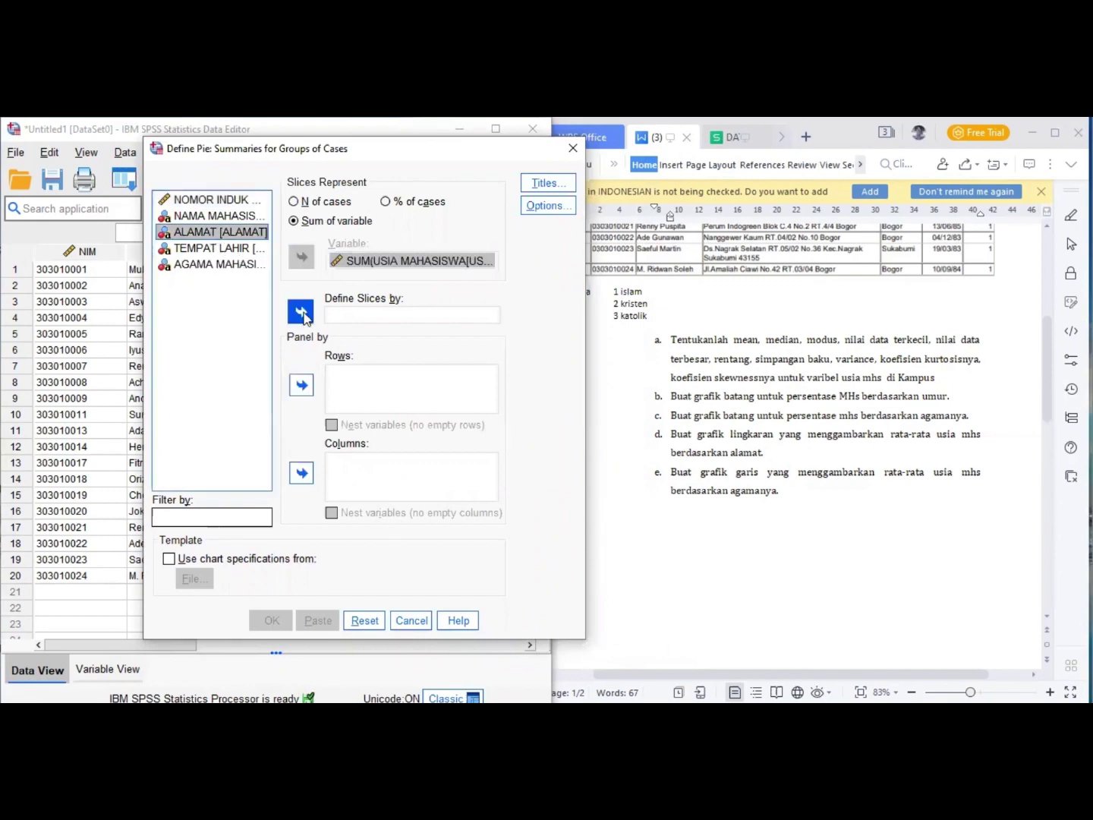
pyautogui.click(301, 311)
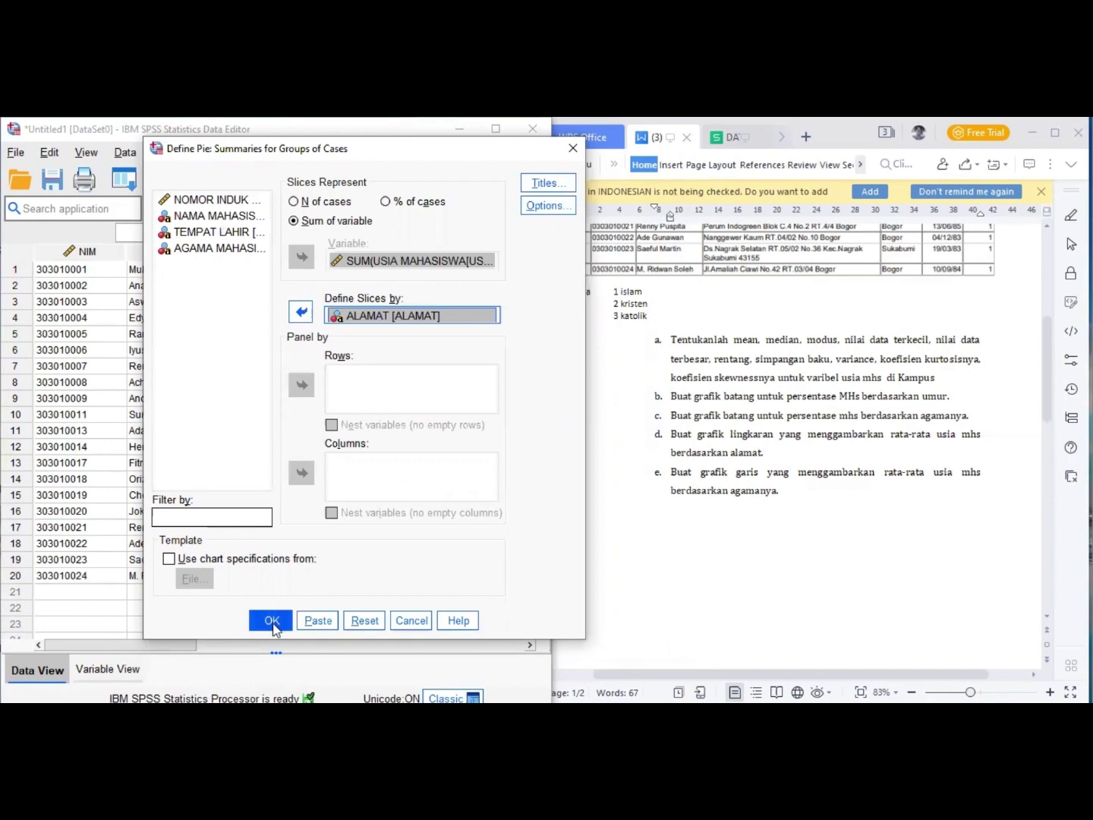
pyautogui.click(271, 621)
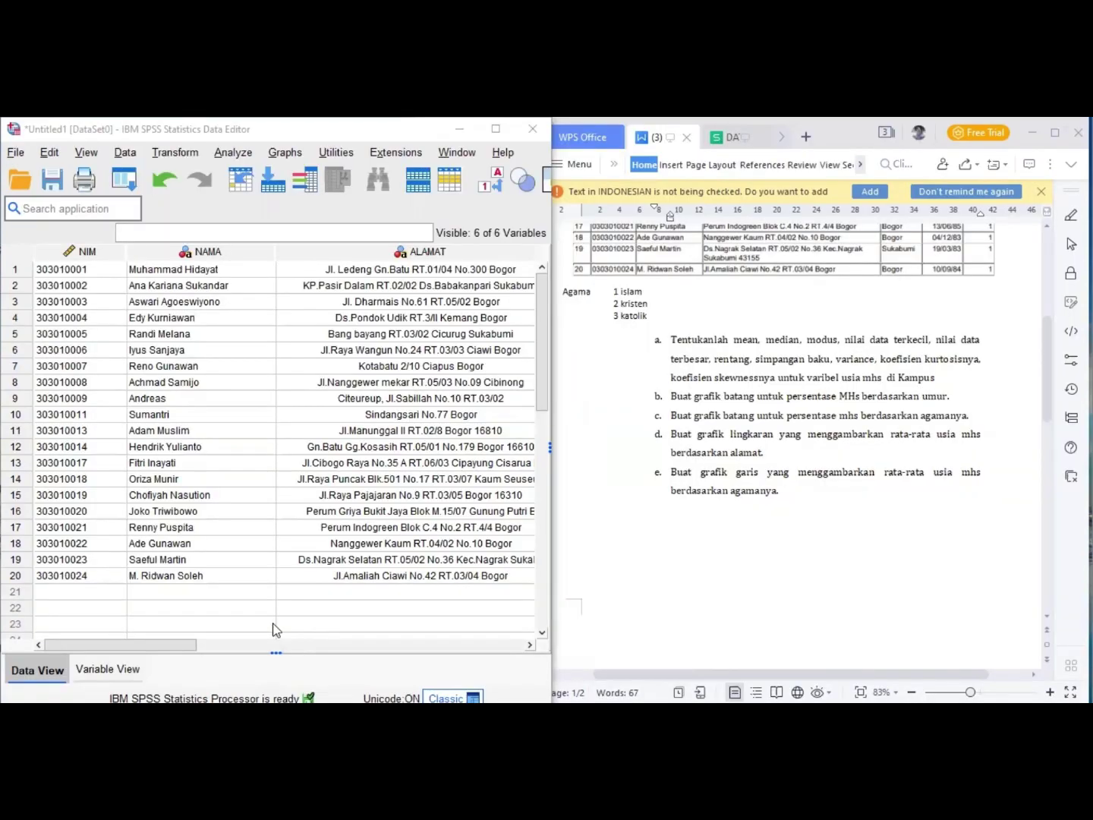
pyautogui.click(275, 629)
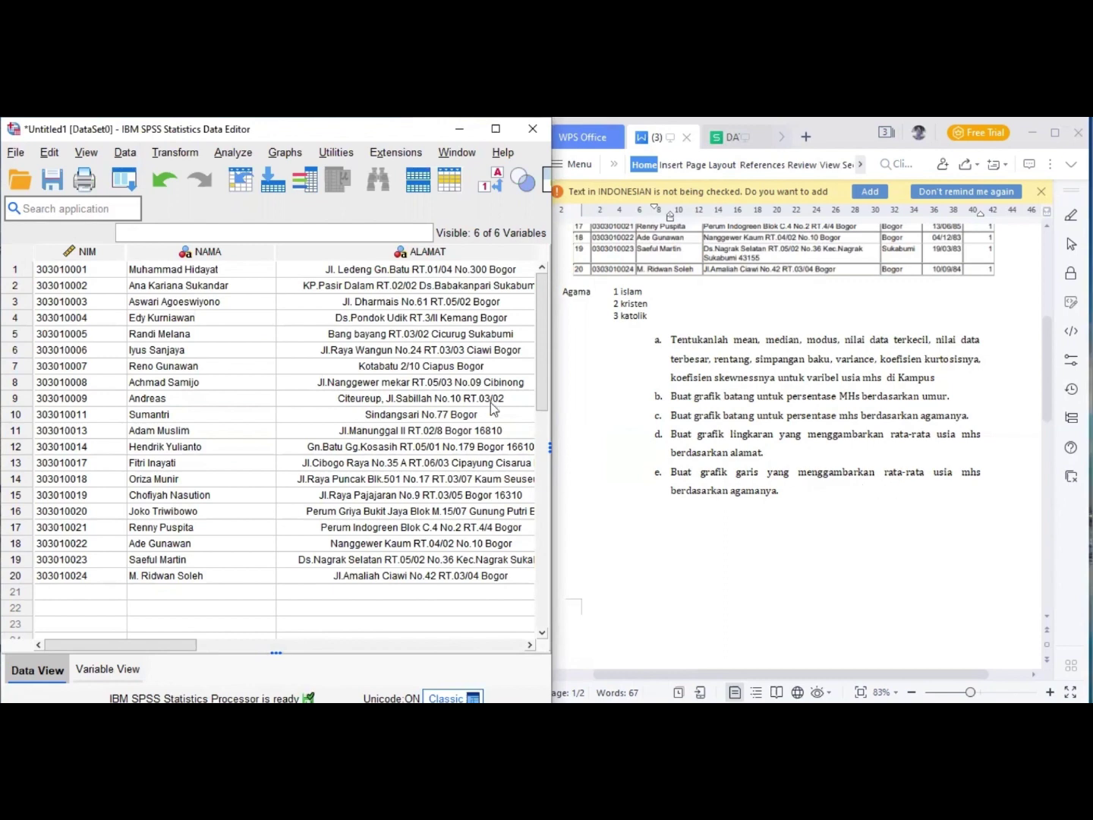
# Create a simple line chart summarised for groups of cases, showing the mean of USIA MAHASISWA with AGAMA MAHASISWA on the category axis
pyautogui.click(286, 152)
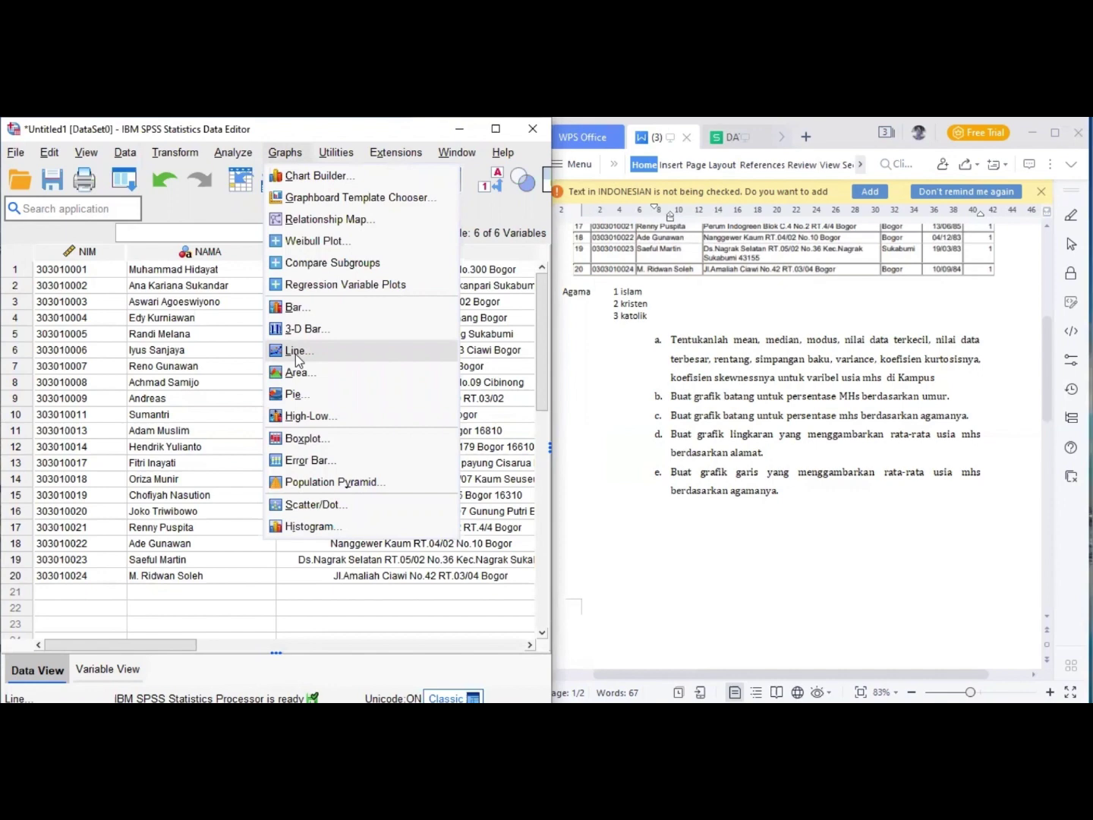
pyautogui.press('Return')
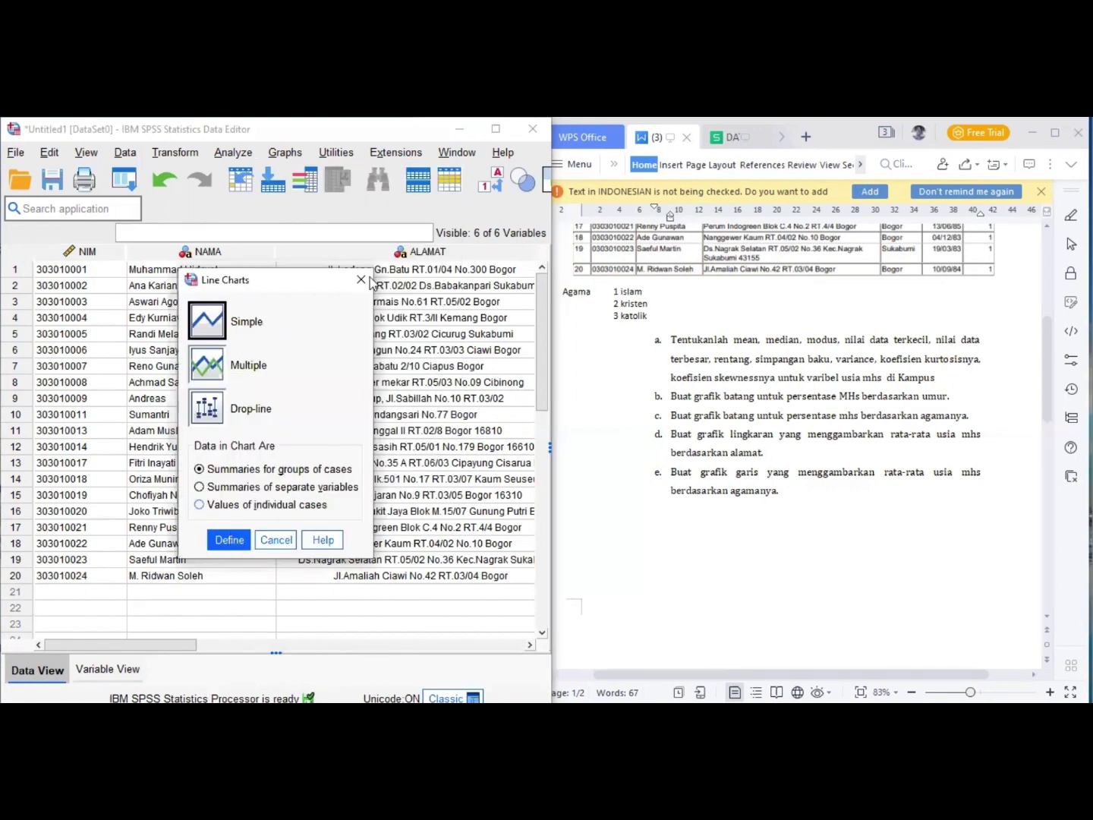
pyautogui.press('Return')
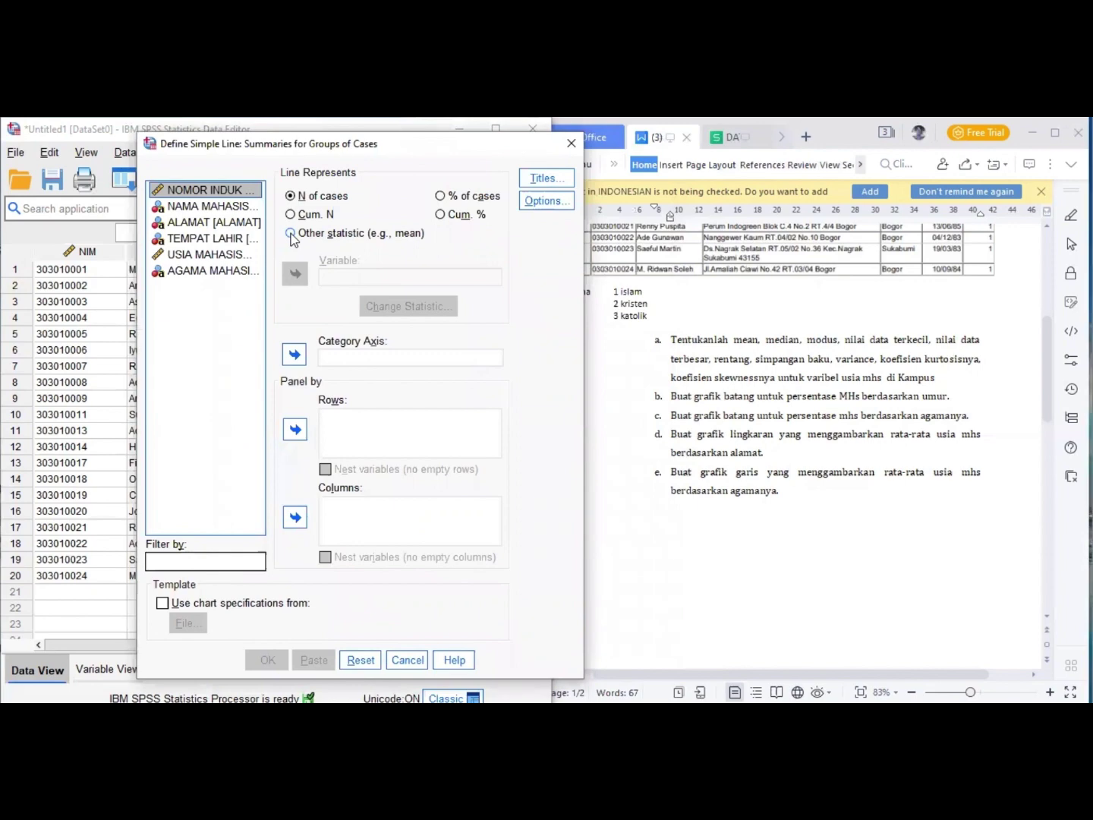
pyautogui.click(292, 234)
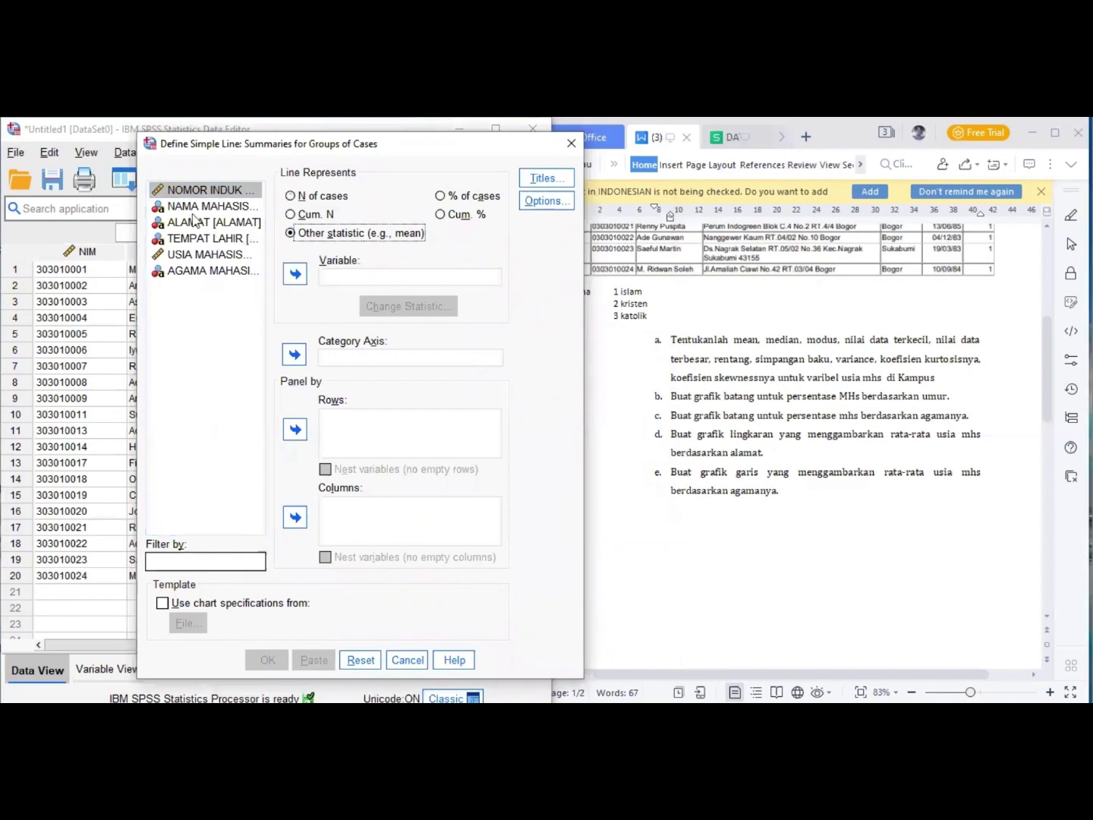
pyautogui.click(196, 255)
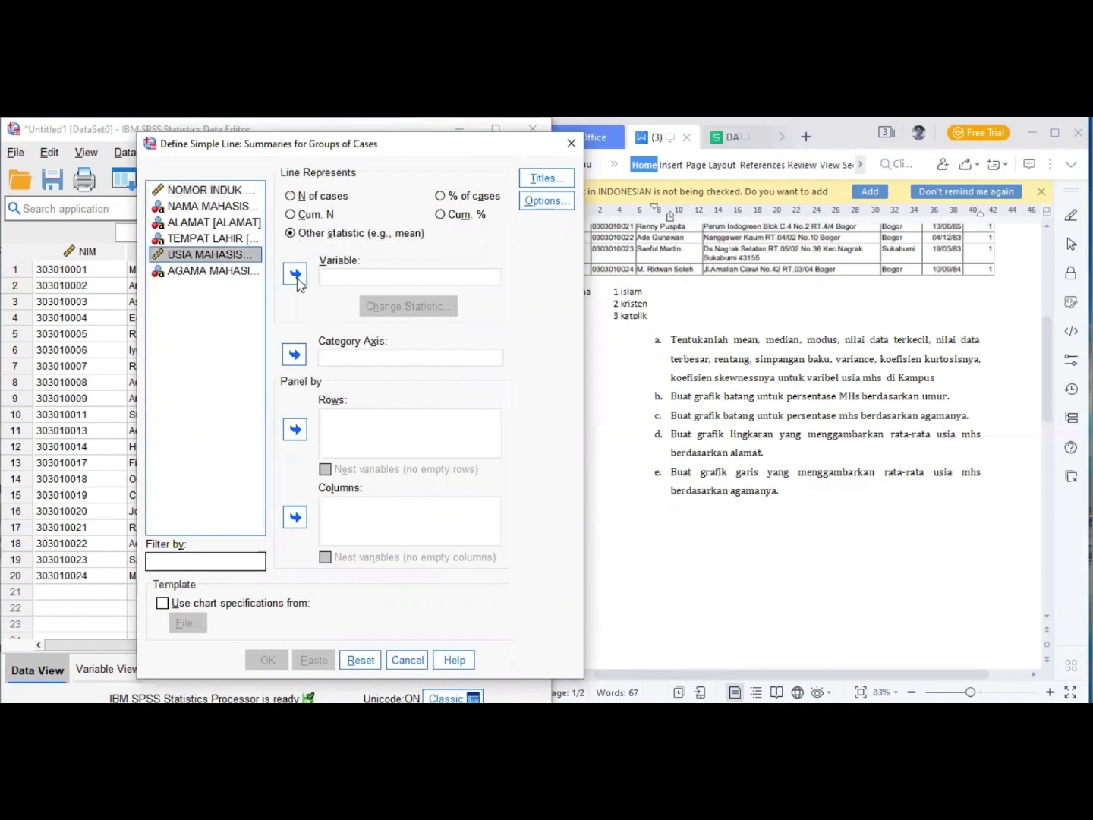
pyautogui.click(295, 275)
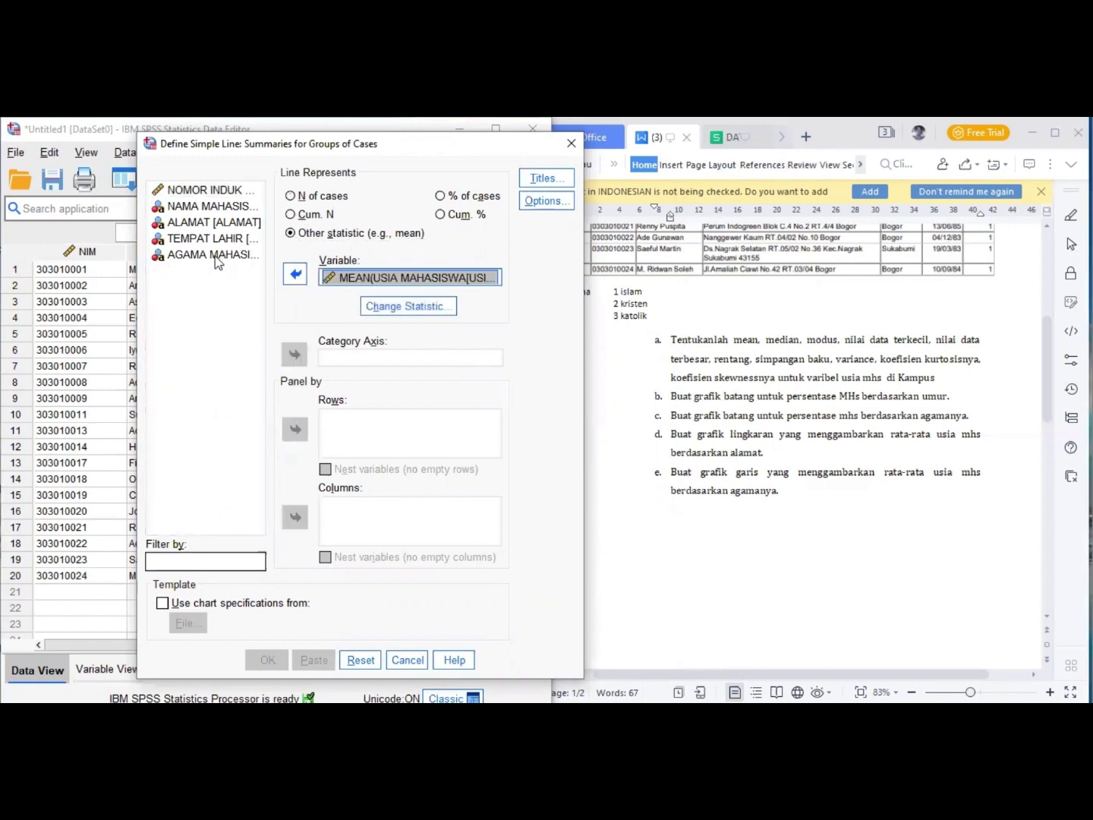
pyautogui.click(295, 354)
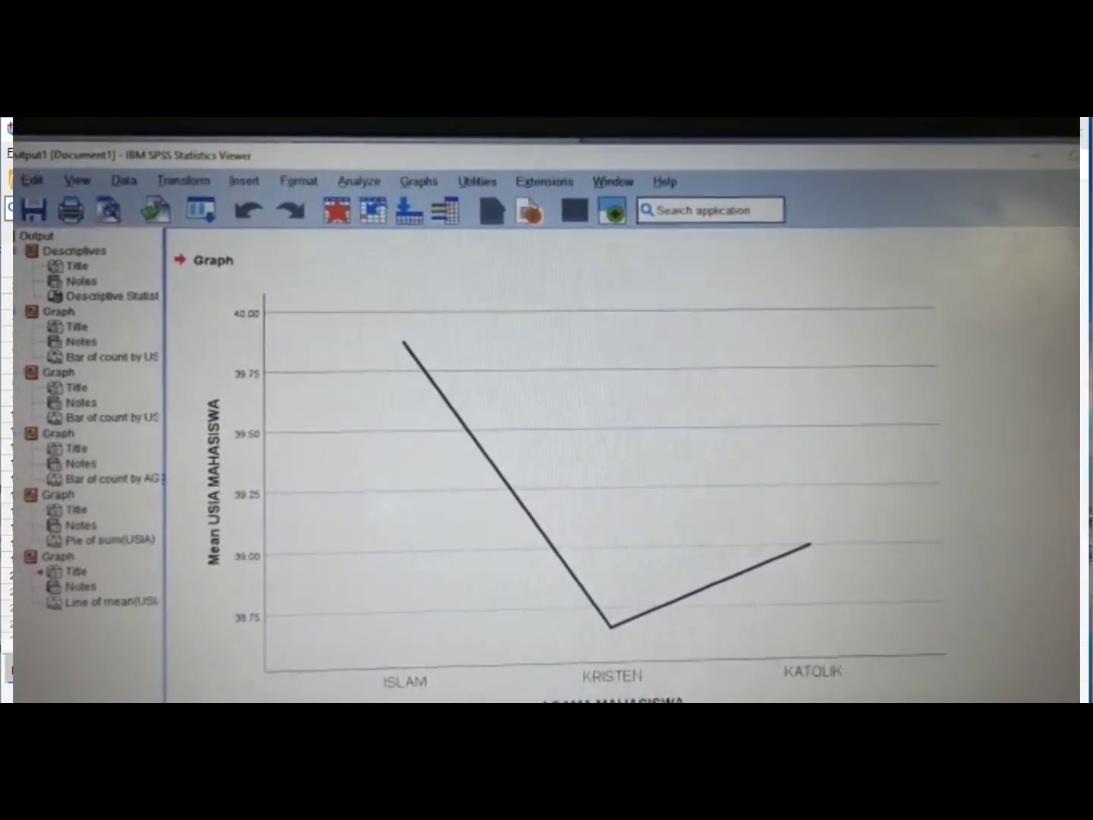
pyautogui.scroll(-1, 577, 464)
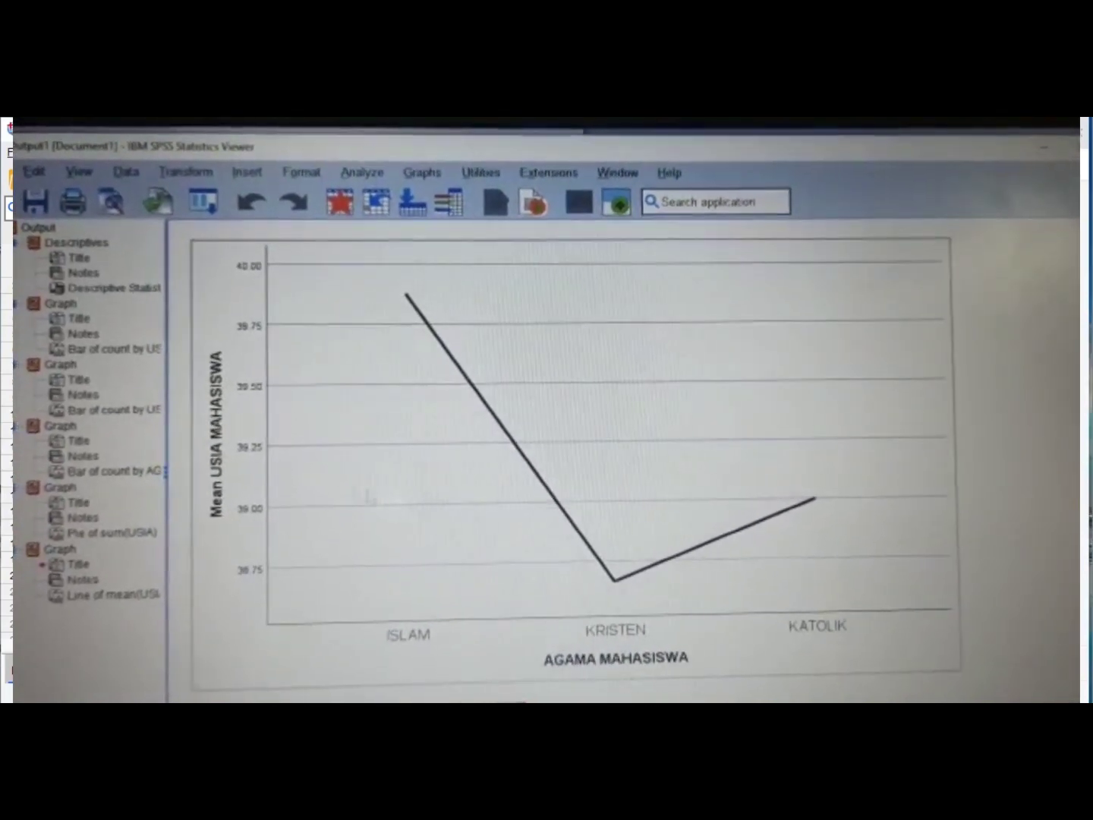
pyautogui.click(224, 529)
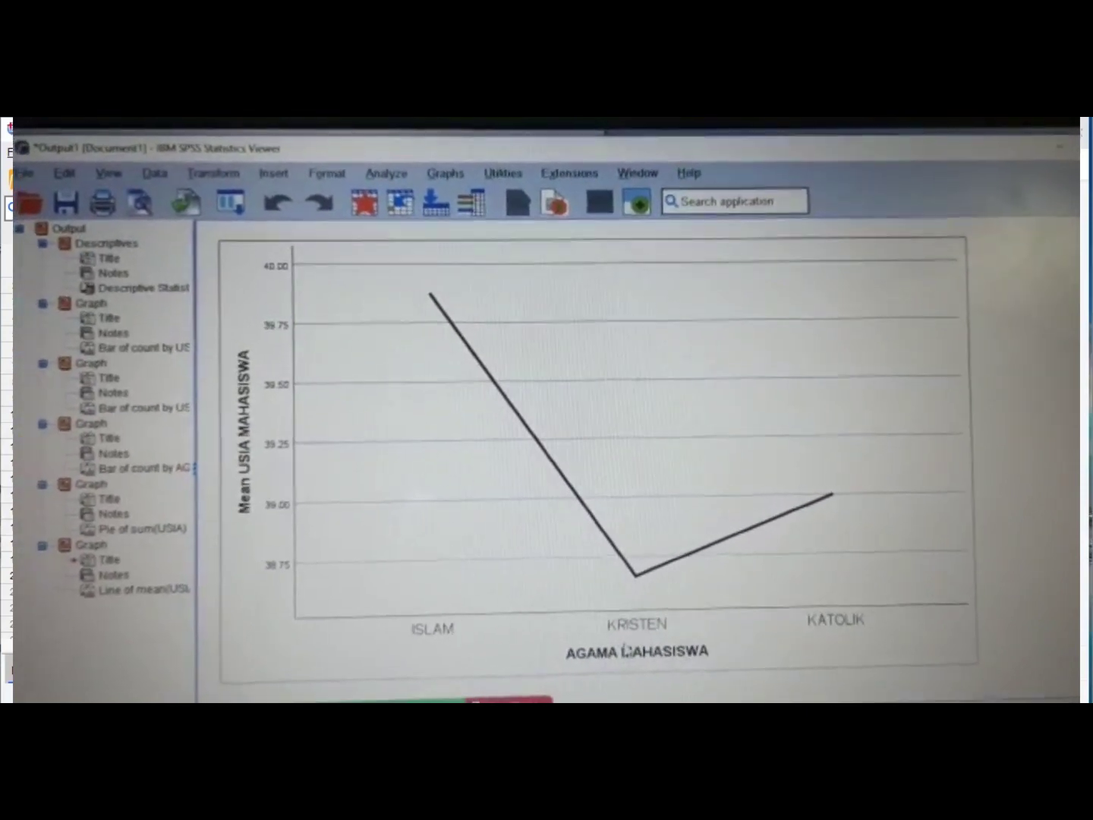